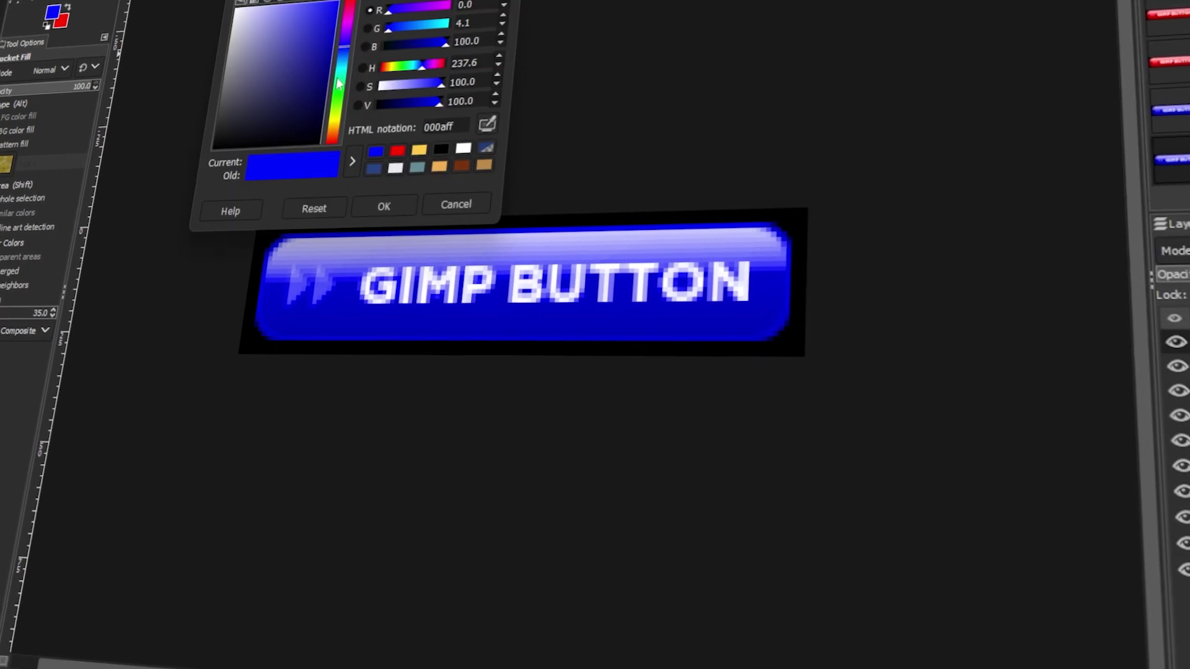
Step: Change the foreground colour to green and bucket-fill the topmost colour layer of the blue GIMP BUTTON image
{"action": "mouse_move", "coordinate": [338, 83]}
{"action": "left_mouse_down"}
{"action": "mouse_move", "coordinate": [334, 119]}
{"action": "mouse_move", "coordinate": [328, 73]}
{"action": "left_mouse_up"}
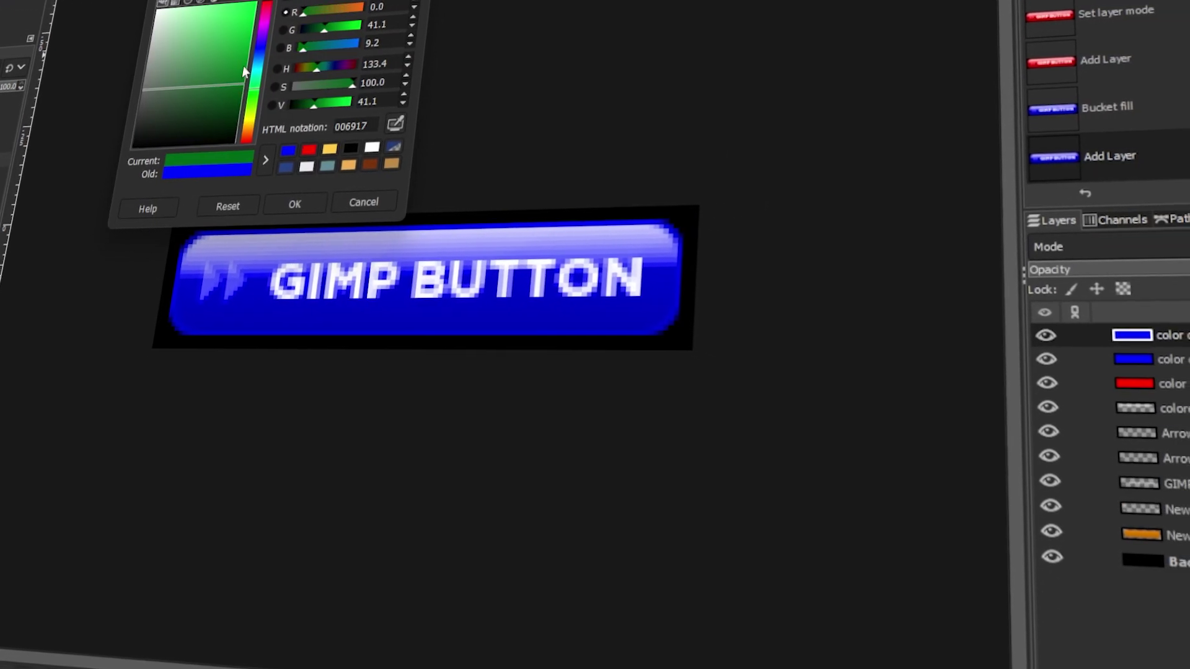
{"action": "left_click_drag", "start_coordinate": [243, 67], "coordinate": [251, 36]}
{"action": "left_click", "coordinate": [304, 204]}
{"action": "left_click", "coordinate": [353, 264]}
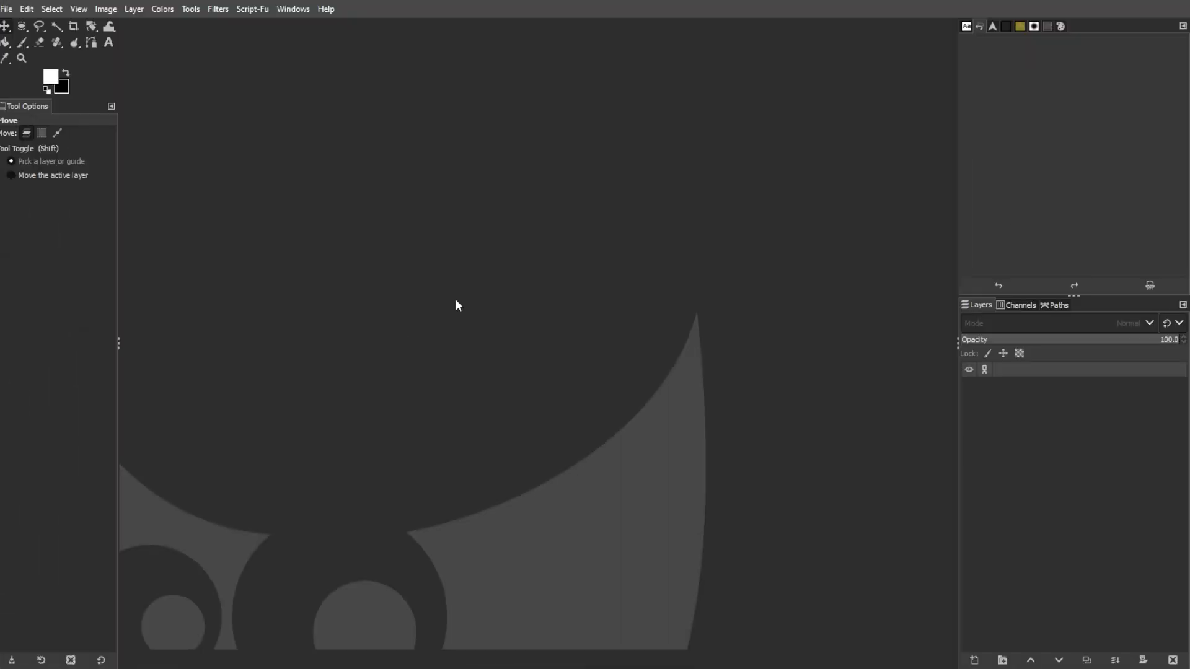
Step: Create a new image 120 px wide and 30 px high
{"action": "key", "text": "ctrl+n"}
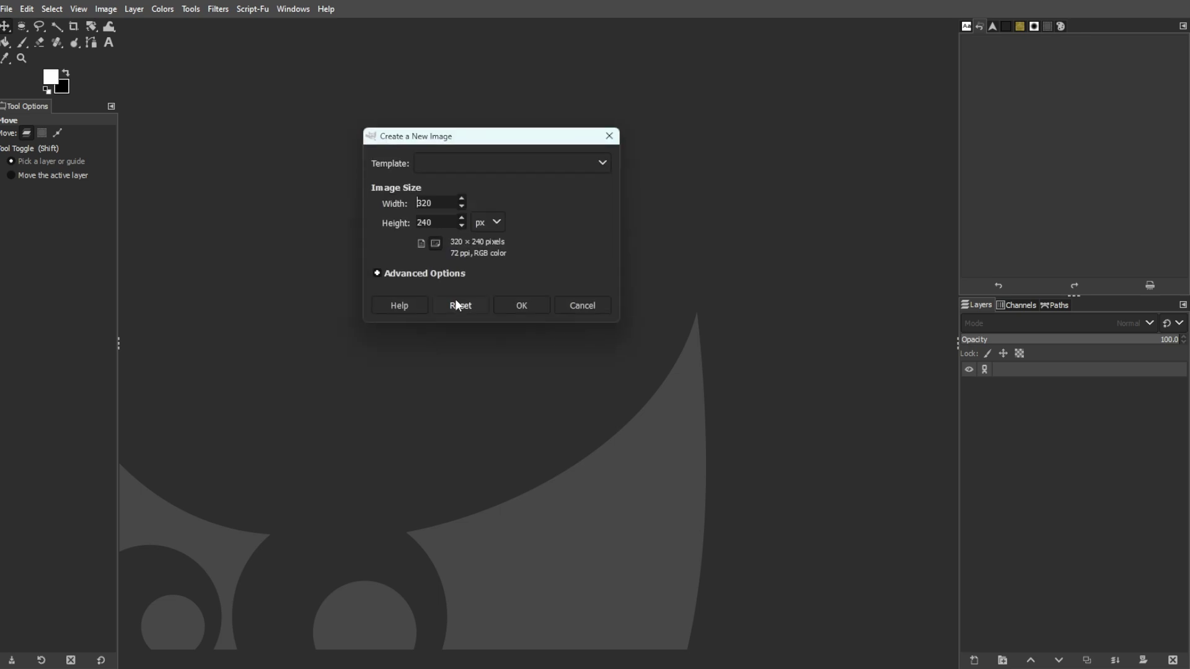
{"action": "left_click_drag", "start_coordinate": [441, 202], "coordinate": [395, 211]}
{"action": "type", "text": "120"}
{"action": "key", "text": "Tab"}
{"action": "key", "text": "Return"}
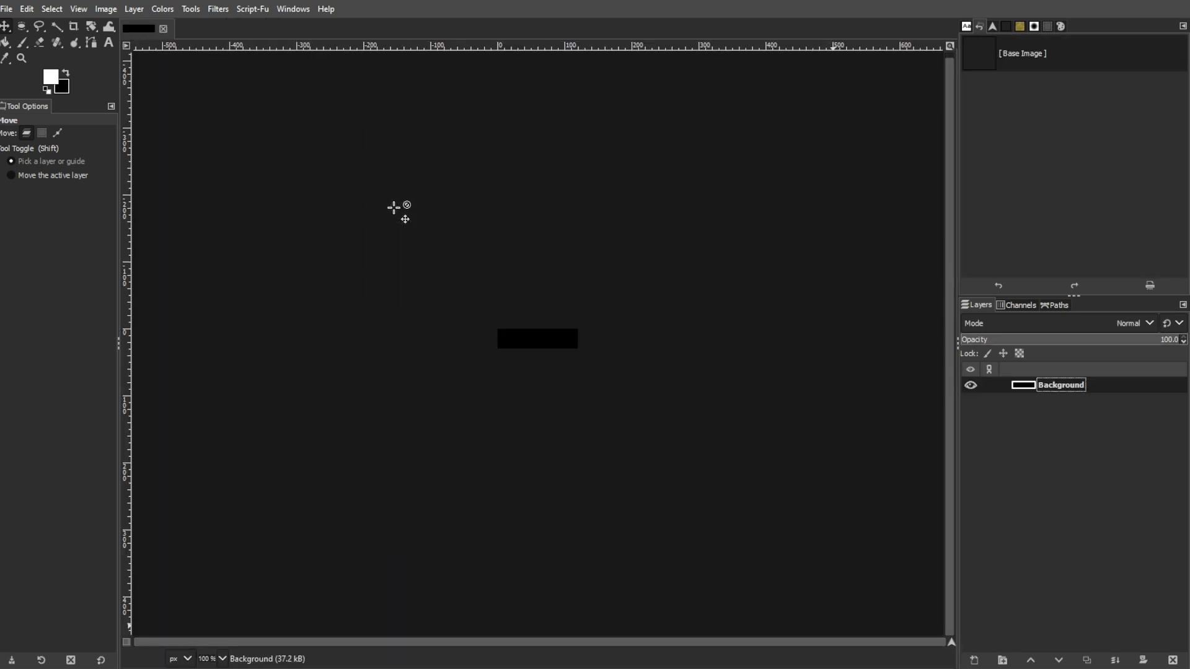
Step: Add a transparent layer named New above the Background layer
{"action": "scroll", "coordinate": [537, 339], "scroll_direction": "up", "scroll_amount": 6}
{"action": "left_click", "coordinate": [973, 660]}
{"action": "left_click_drag", "start_coordinate": [948, 322], "coordinate": [603, 125]}
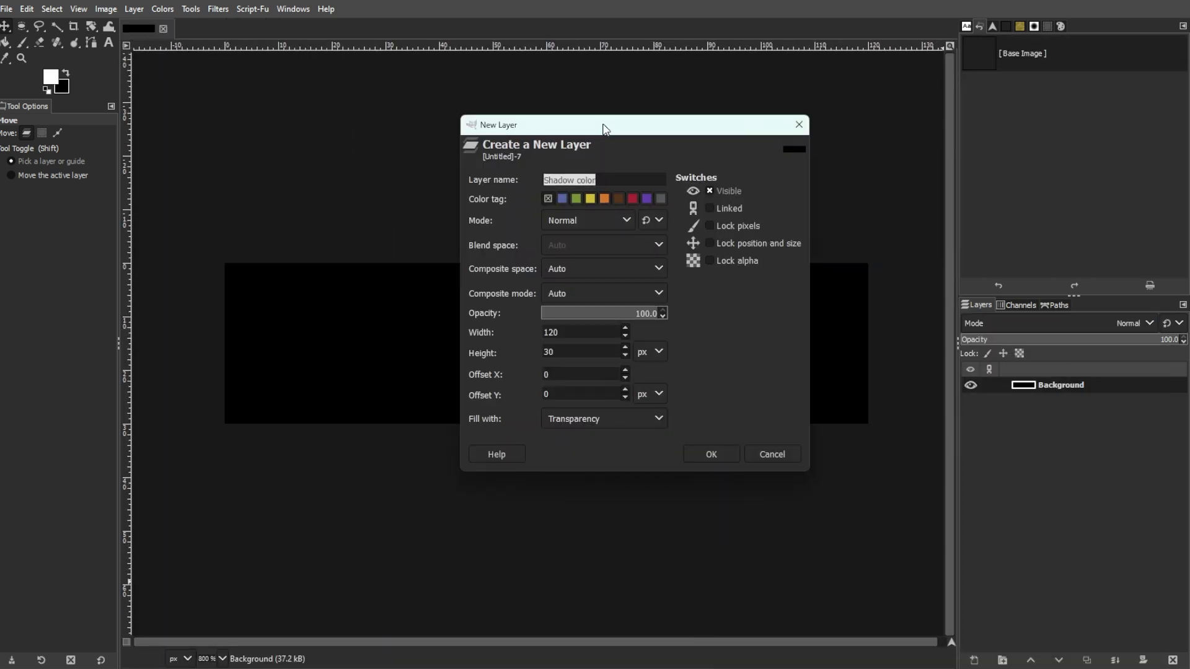
{"action": "type", "text": "New"}
{"action": "left_click", "coordinate": [604, 419]}
{"action": "left_click", "coordinate": [604, 488]}
{"action": "left_click", "coordinate": [711, 454]}
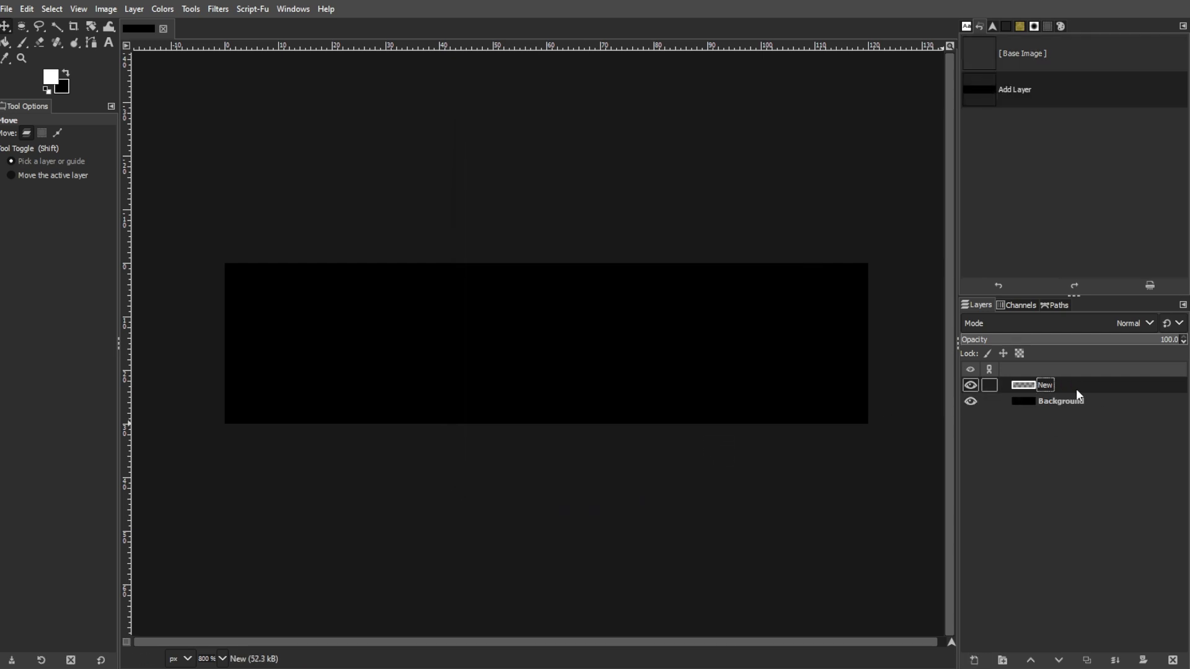
Step: Select the entire canvas and shrink the selection by 3 px
{"action": "left_click", "coordinate": [53, 9]}
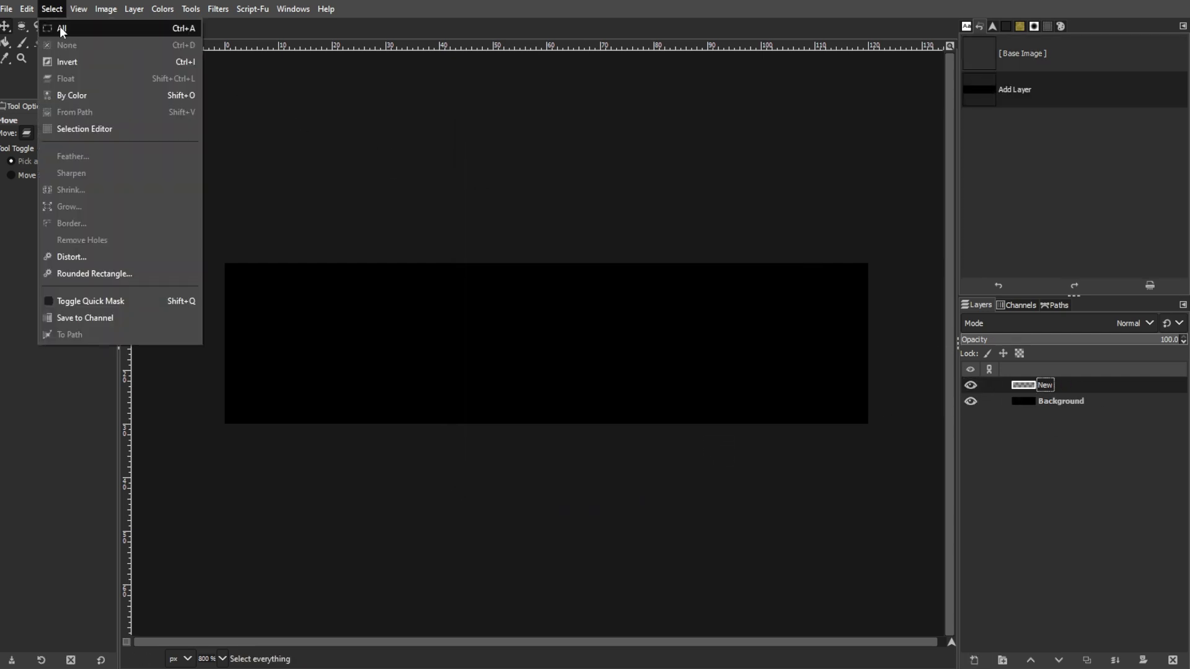
{"action": "left_click", "coordinate": [61, 28]}
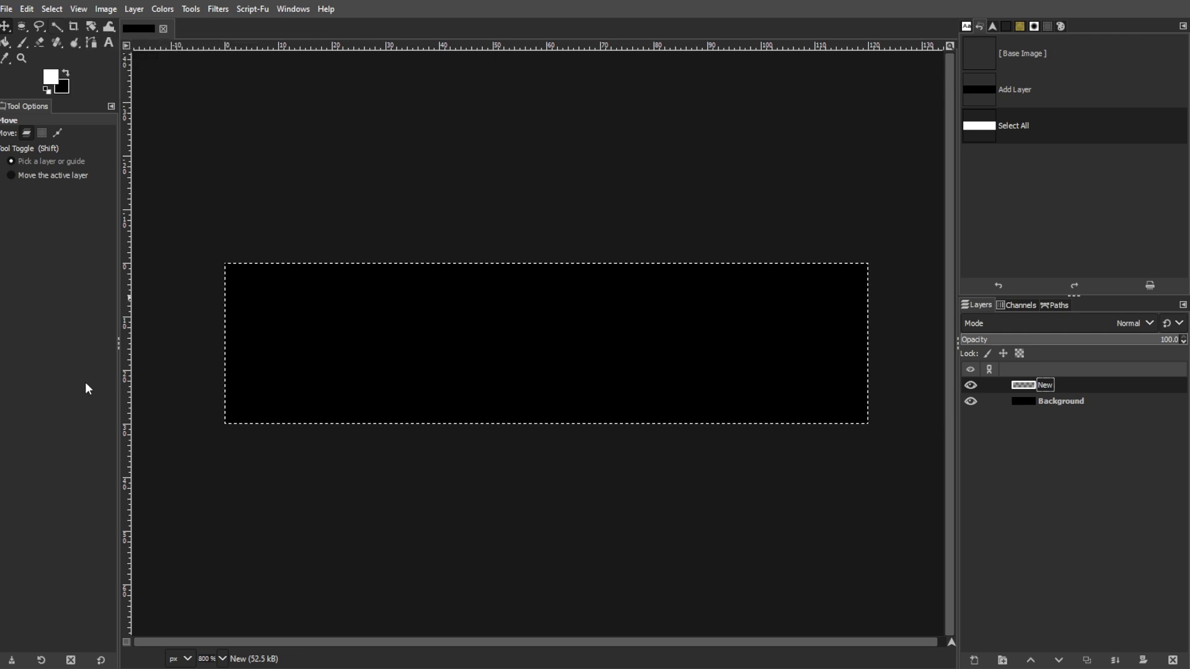
{"action": "left_click", "coordinate": [52, 9]}
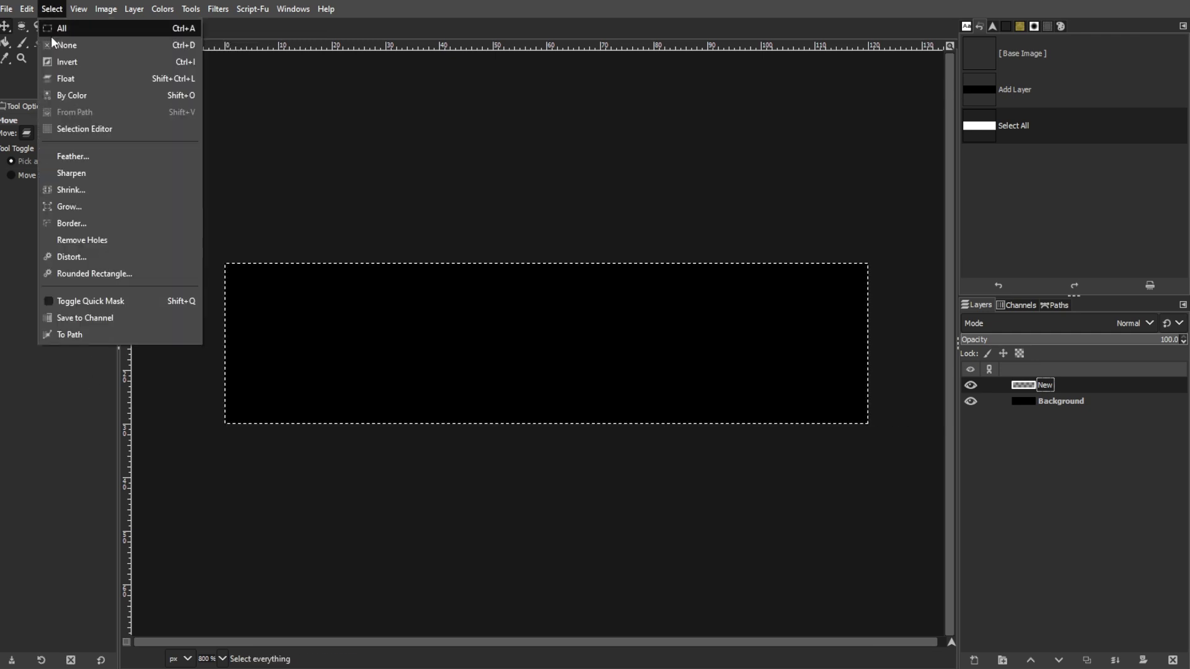
{"action": "left_click", "coordinate": [65, 191]}
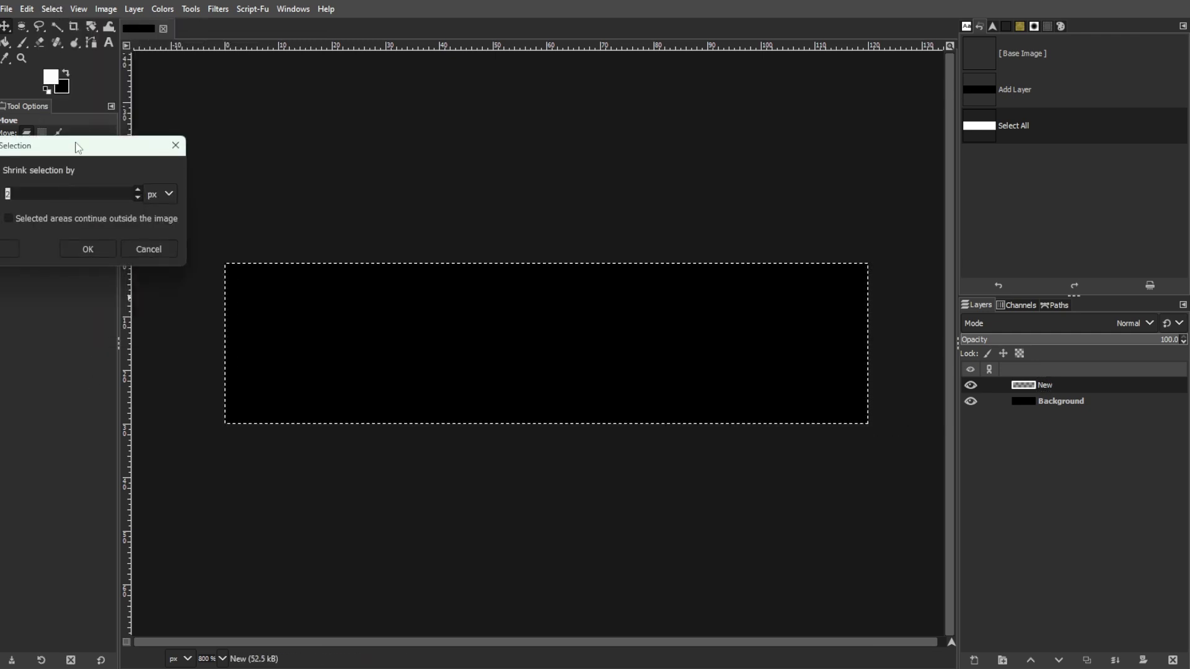
{"action": "left_click_drag", "start_coordinate": [75, 142], "coordinate": [285, 167]}
{"action": "type", "text": "3"}
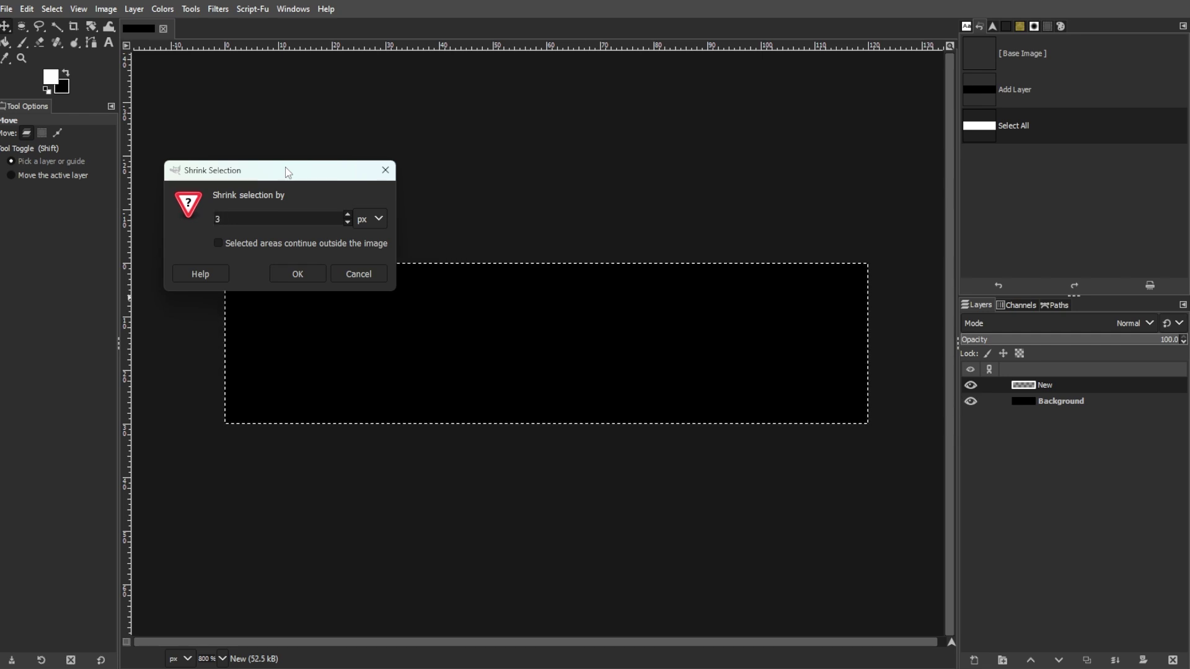
{"action": "key", "text": "Return"}
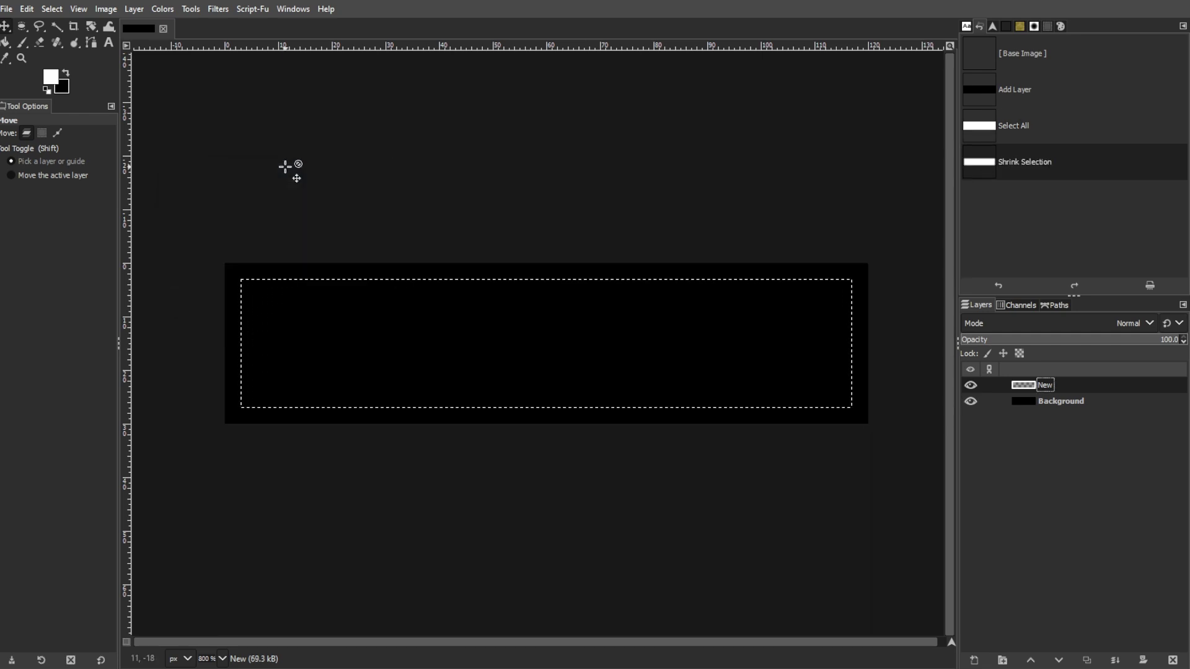
Step: Round the corners of the rectangular selection with a 50% radius
{"action": "left_click", "coordinate": [51, 8]}
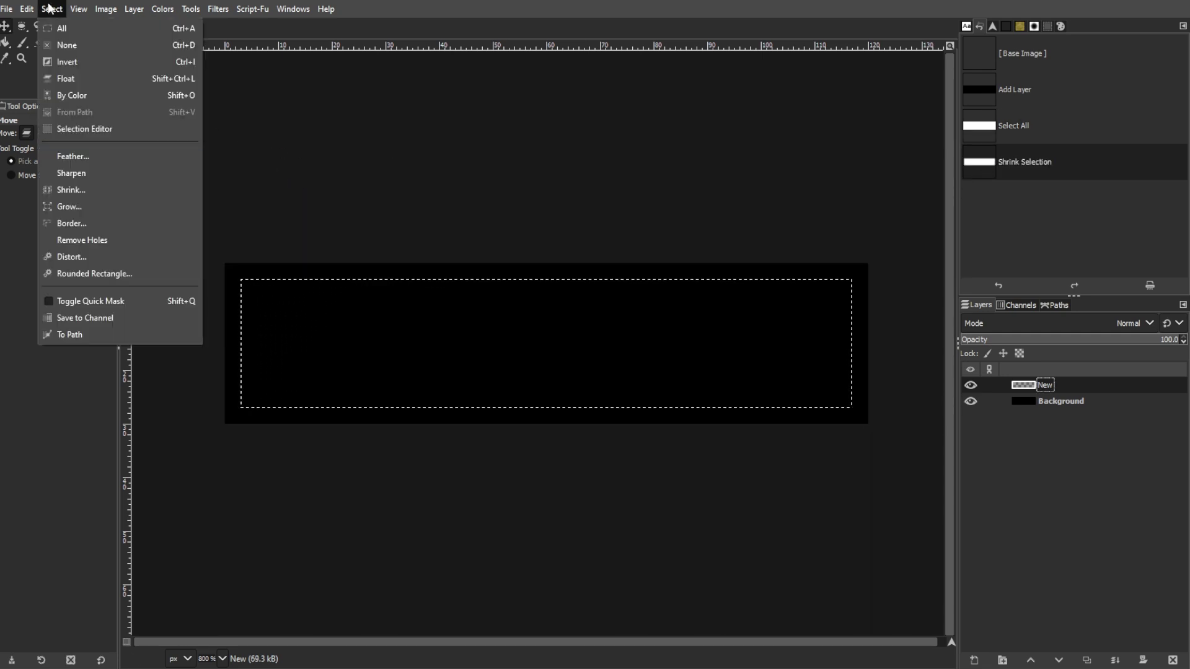
{"action": "left_click", "coordinate": [81, 274]}
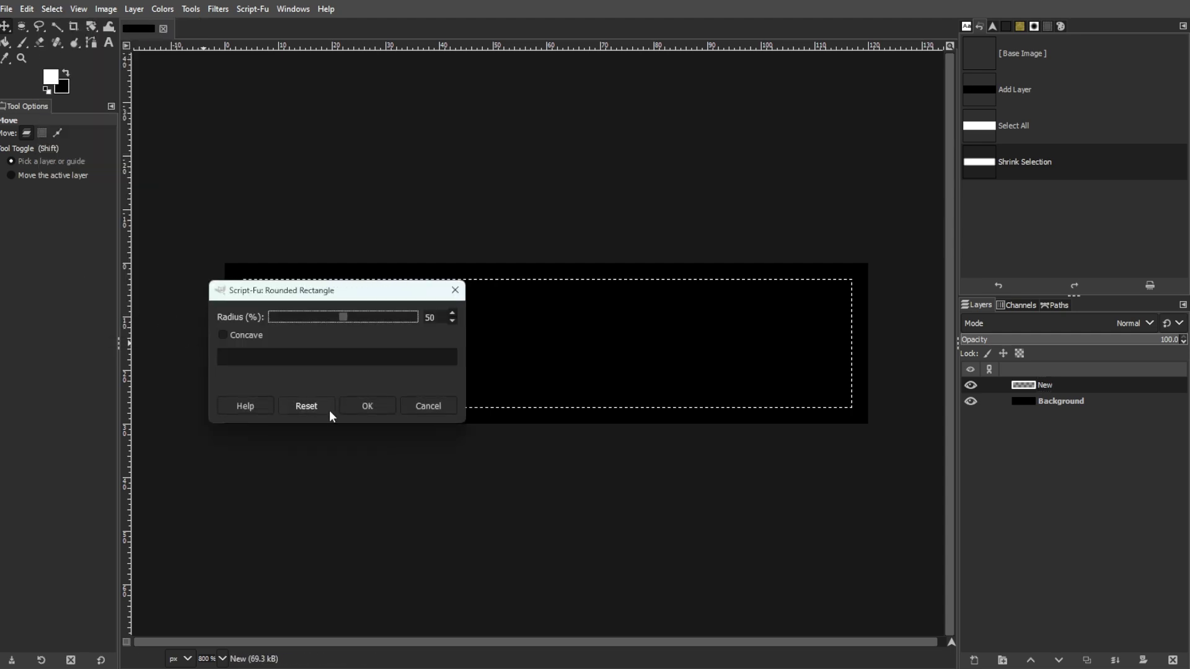
{"action": "left_click", "coordinate": [345, 407]}
Step: Set the foreground colour to dark orange and the background colour to bright orange
{"action": "left_click", "coordinate": [54, 78]}
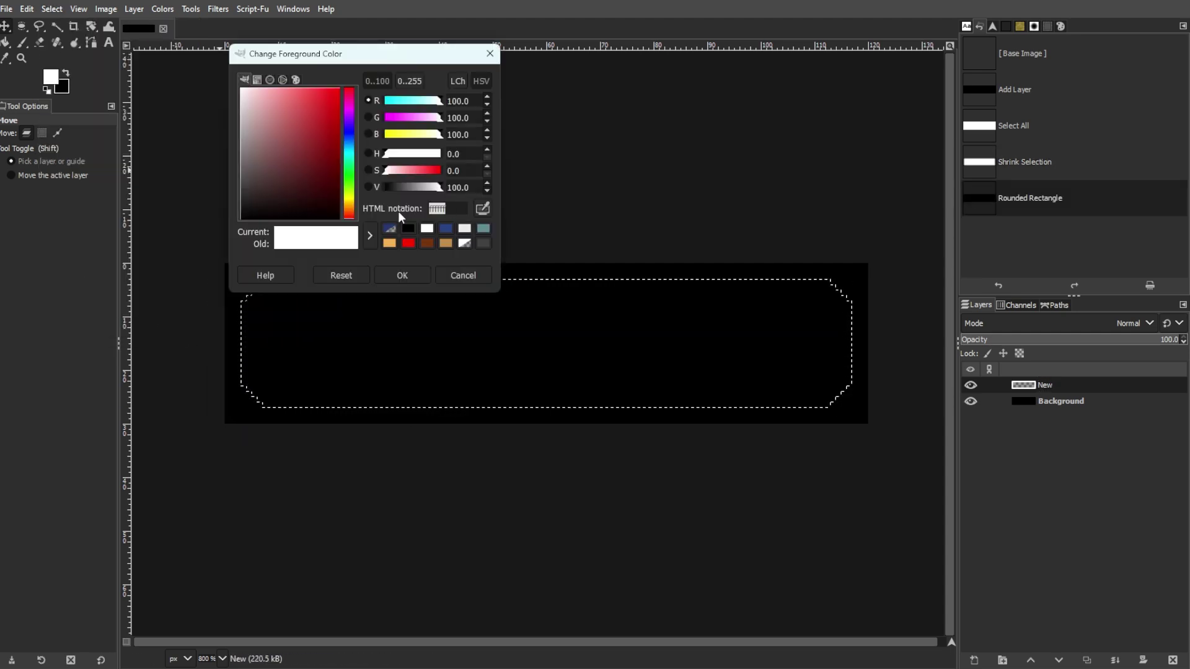
{"action": "type", "text": "ab6000"}
{"action": "key", "text": "Return"}
{"action": "left_click", "coordinate": [404, 268]}
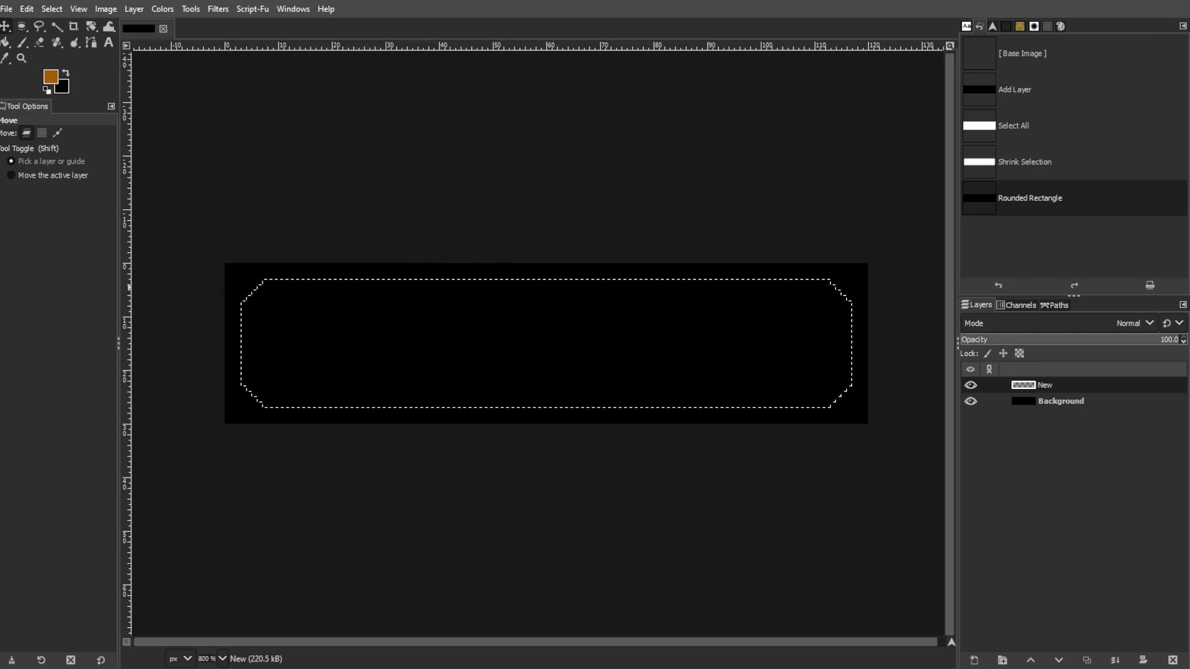
{"action": "left_click", "coordinate": [61, 87]}
{"action": "left_click", "coordinate": [416, 275]}
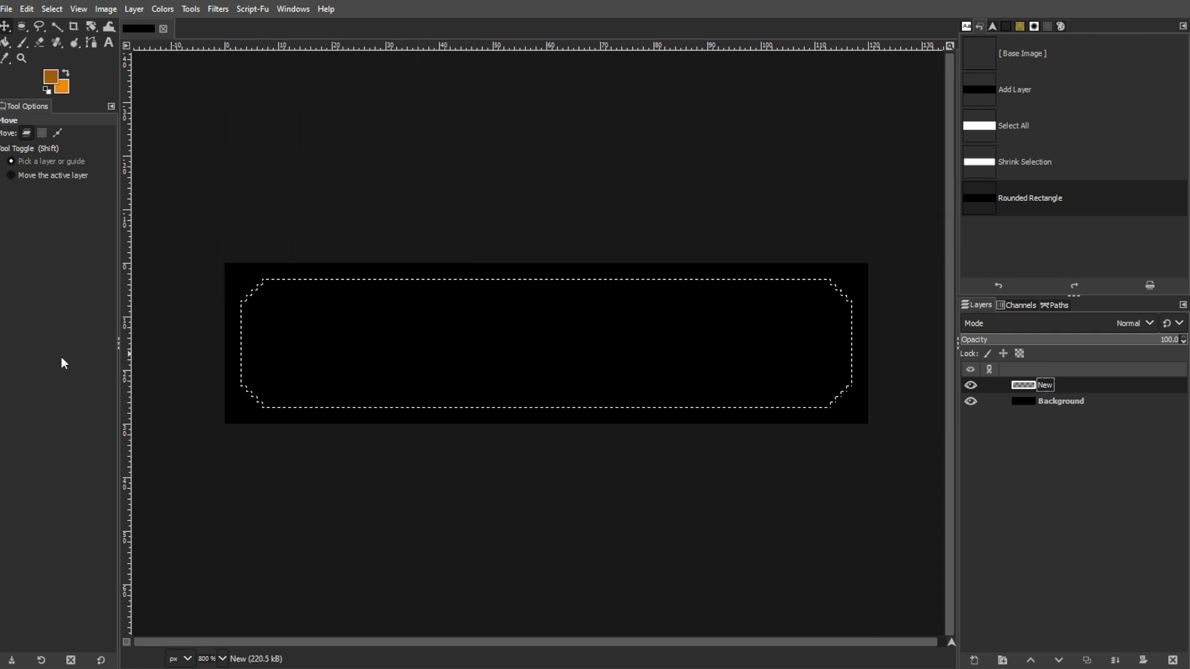
Step: Fill the rounded selection with a vertical linear FG to BG gradient, dark orange at the bottom and bright orange at the top
{"action": "left_click_drag", "start_coordinate": [5, 42], "coordinate": [34, 59]}
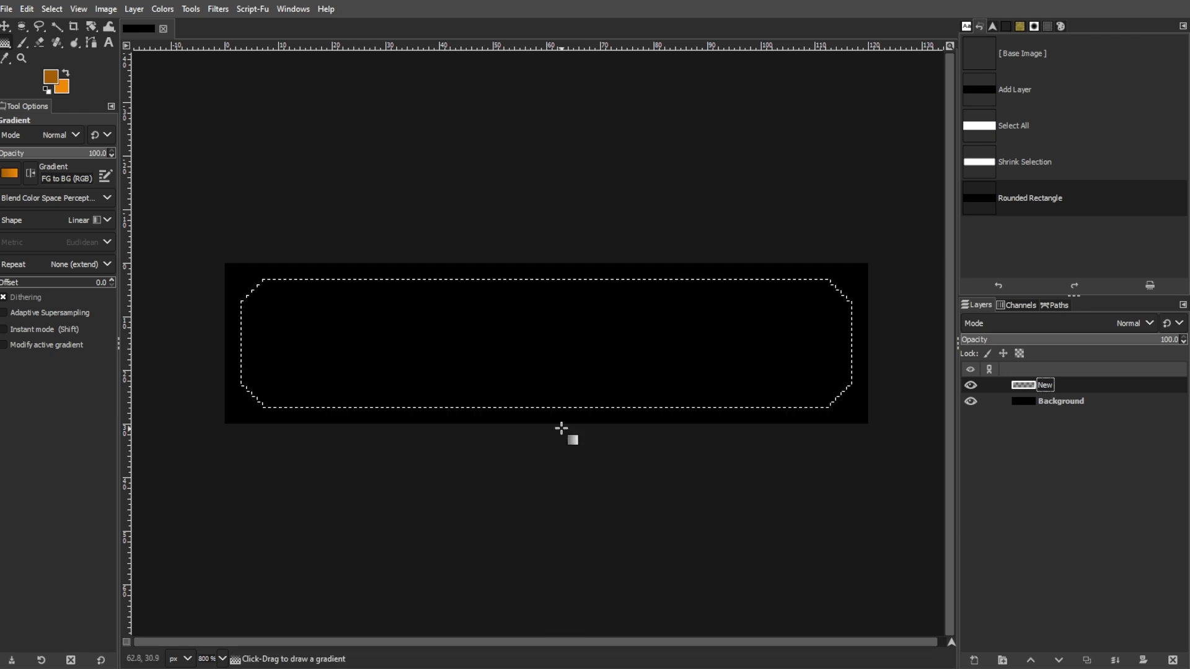
{"action": "left_click_drag", "start_coordinate": [561, 429], "coordinate": [561, 248]}
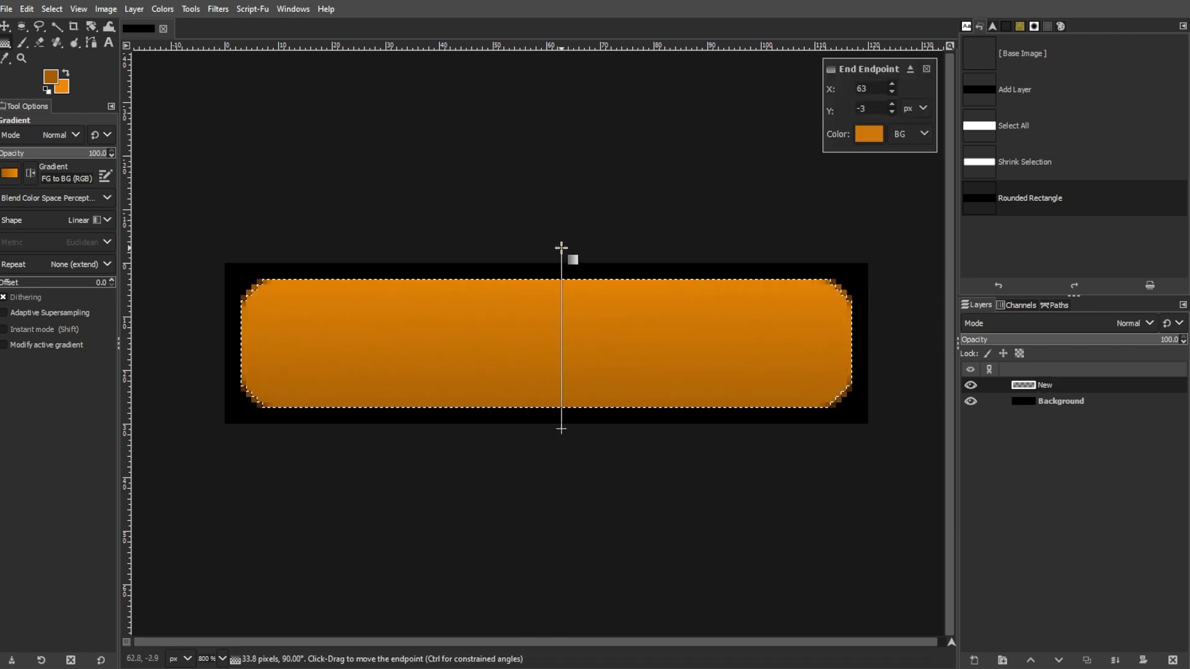
{"action": "key", "text": "Return"}
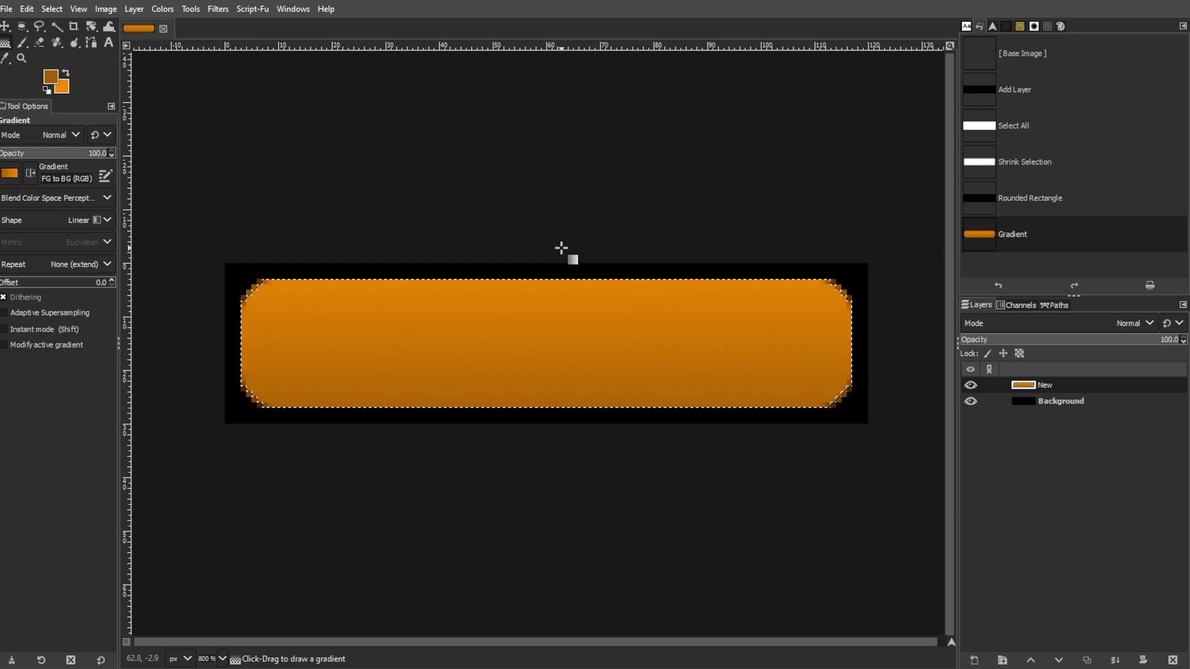
Step: Add a transparent layer named New white above the gradient layer
{"action": "left_click", "coordinate": [973, 660]}
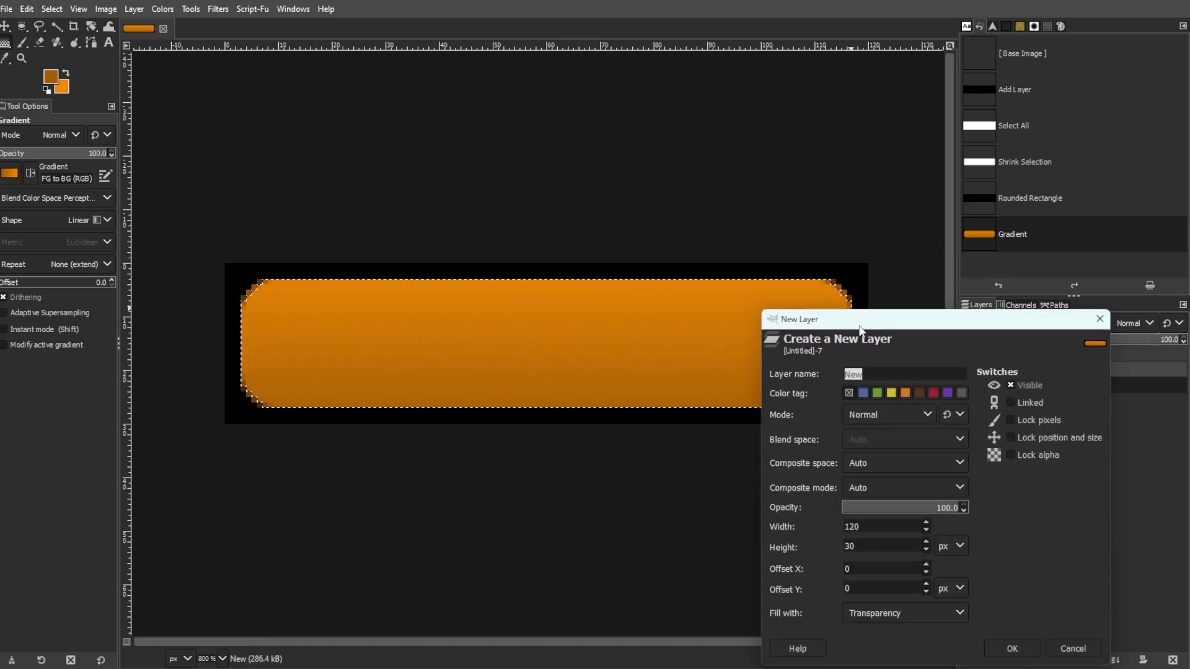
{"action": "left_click_drag", "start_coordinate": [860, 244], "coordinate": [618, 129]}
{"action": "key", "text": "End"}
{"action": "type", "text": "whi"}
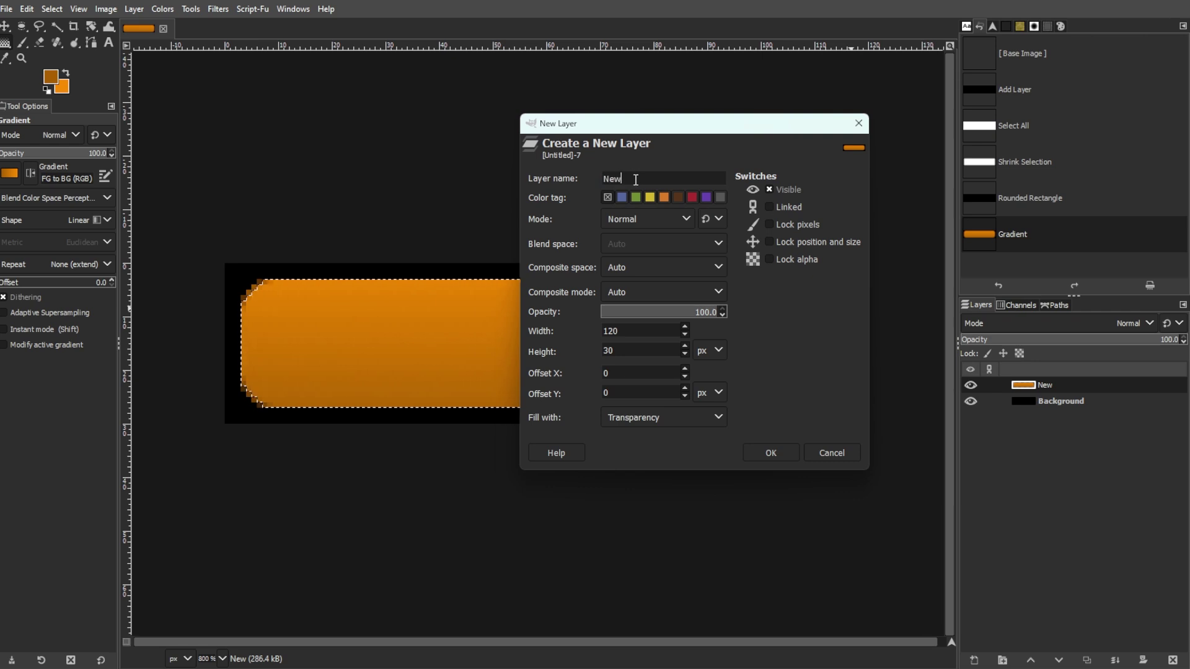
{"action": "type", "text": "te"}
{"action": "key", "text": "Return"}
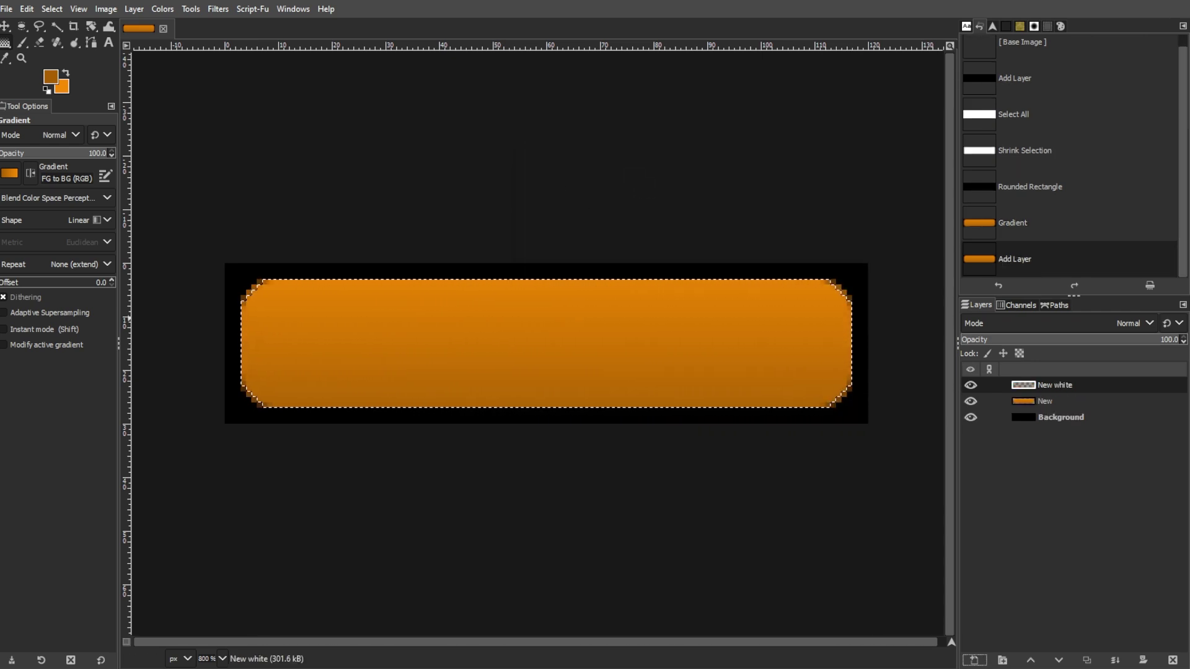
Step: Make white the foreground colour and bucket-fill the rounded selection on the New white layer
{"action": "left_click", "coordinate": [1068, 389]}
{"action": "key", "text": "d"}
{"action": "key", "text": "x"}
{"action": "key", "text": "shift+b"}
{"action": "left_click", "coordinate": [393, 340]}
Step: Cut the New white layer's fill down to a 1 px outline by clearing the selection shrunk by 1 px, and deselect
{"action": "left_click", "coordinate": [58, 11]}
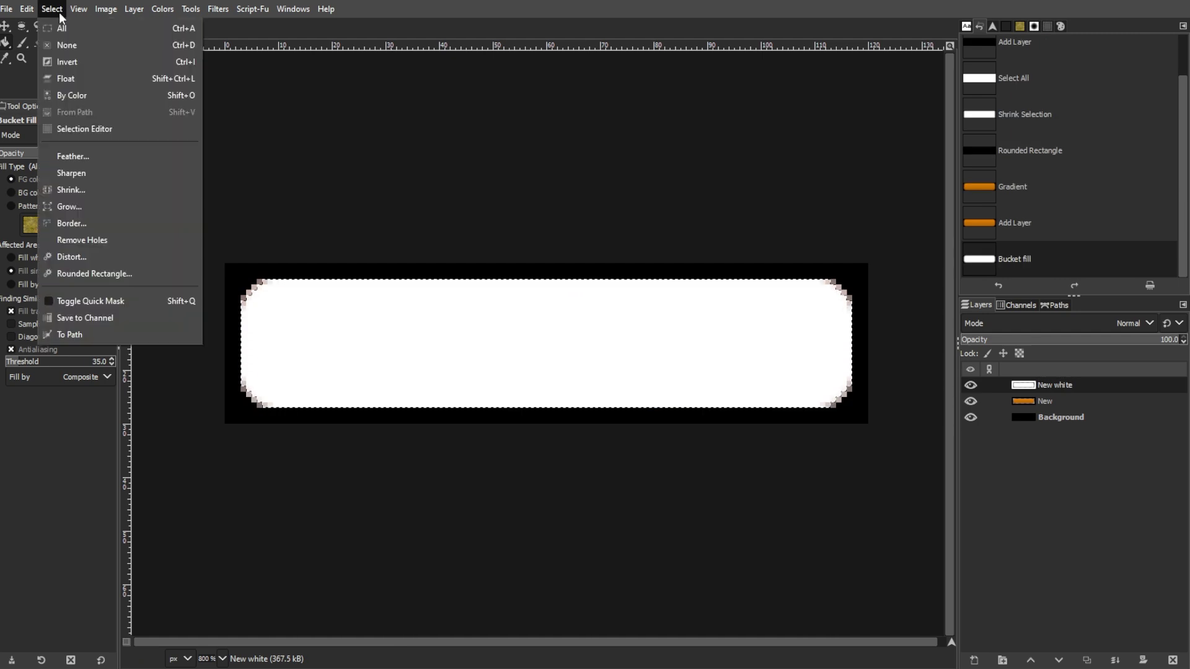
{"action": "left_click", "coordinate": [63, 189]}
{"action": "left_click_drag", "start_coordinate": [61, 144], "coordinate": [442, 164]}
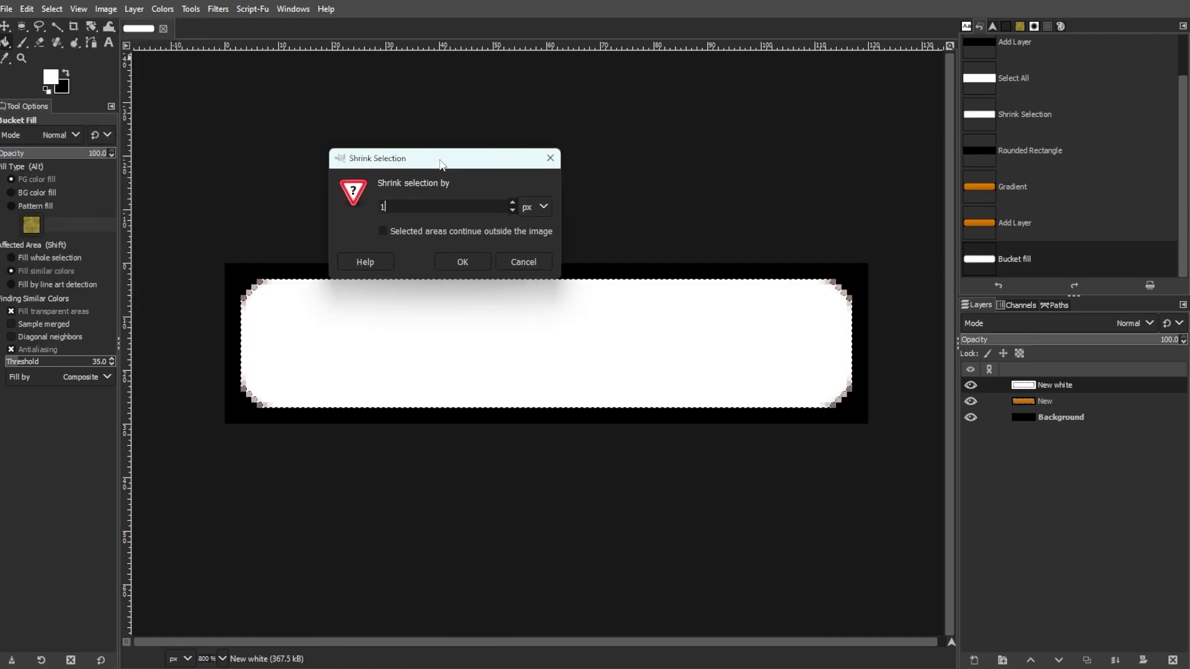
{"action": "key", "text": "Return"}
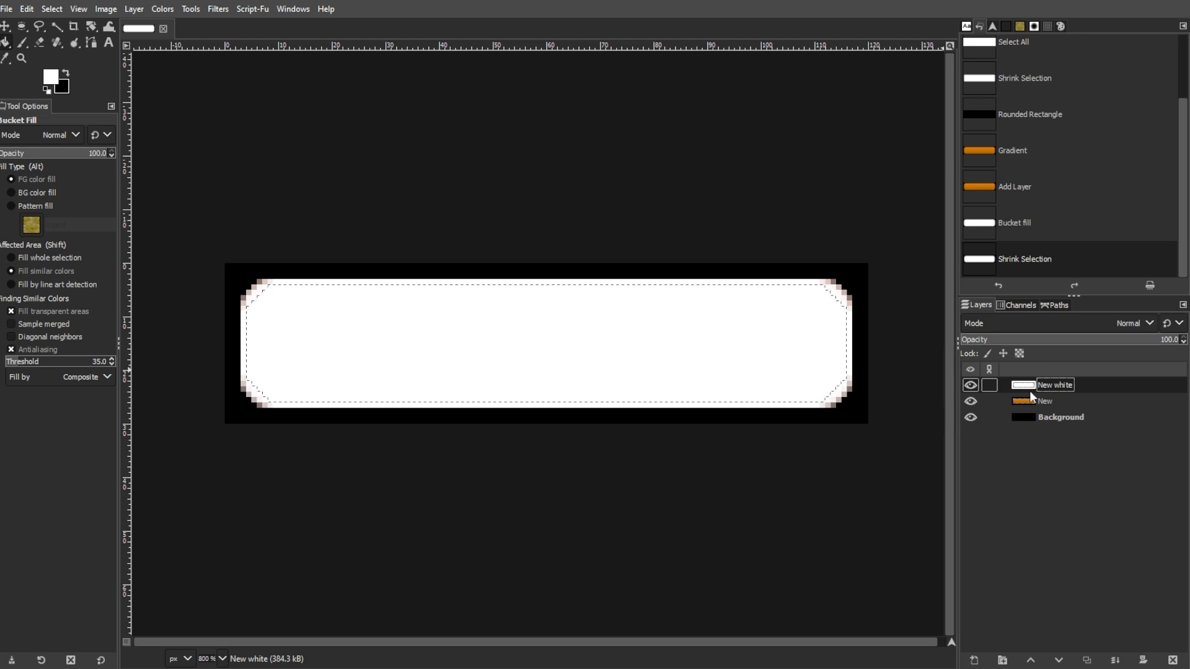
{"action": "key", "text": "Delete"}
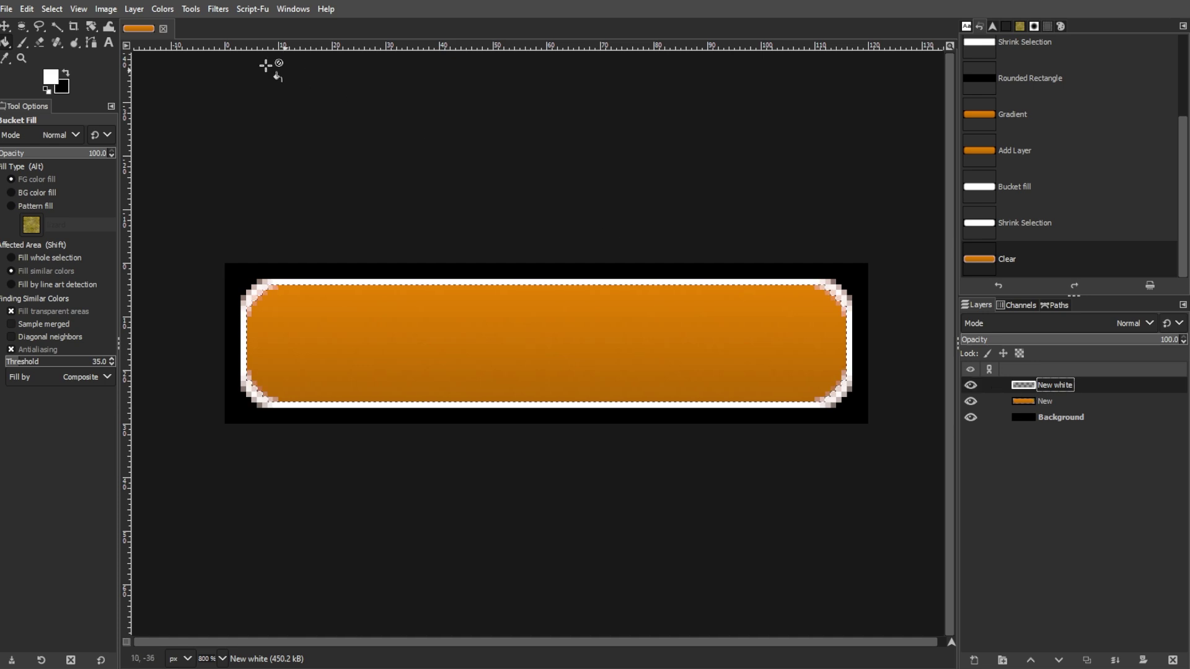
{"action": "left_click", "coordinate": [51, 8]}
{"action": "left_click", "coordinate": [49, 45]}
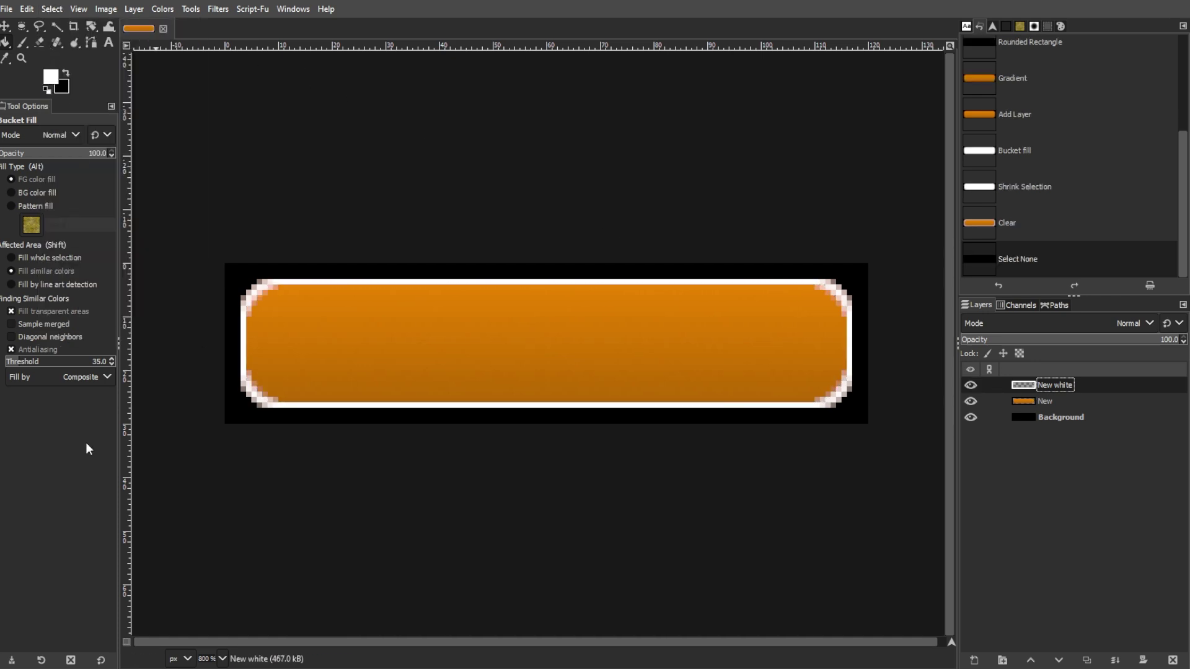
Step: Set the New white layer's blend mode to Soft light and its opacity to 60
{"action": "left_click", "coordinate": [1103, 322]}
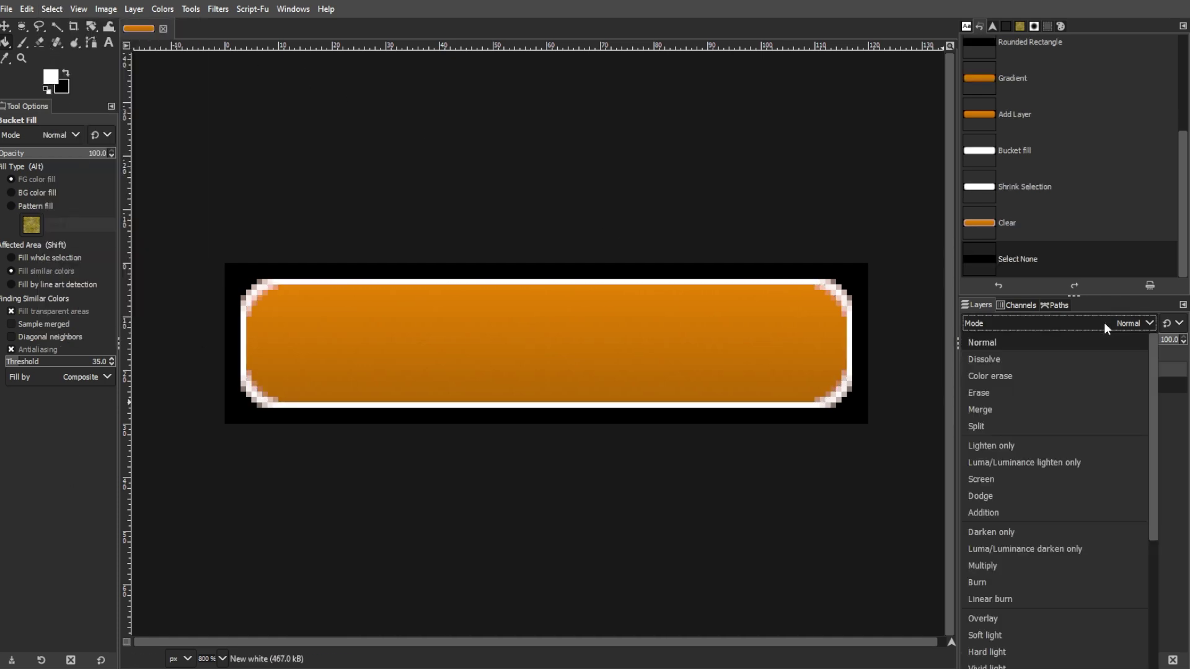
{"action": "left_click", "coordinate": [1025, 636]}
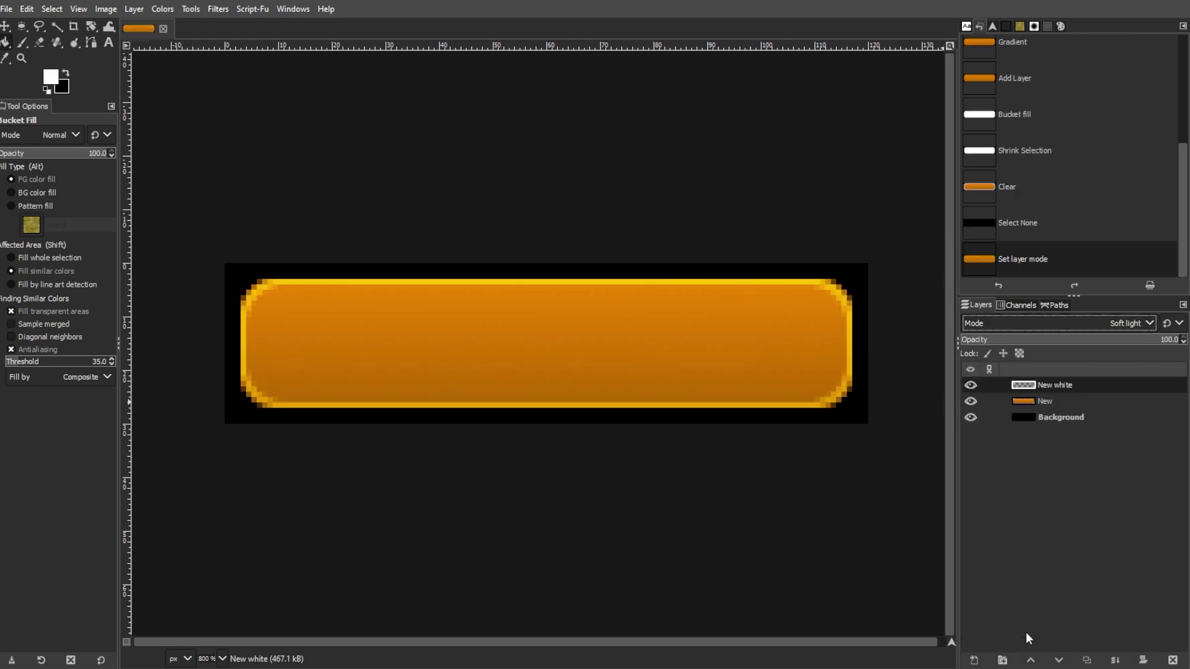
{"action": "mouse_move", "coordinate": [1149, 343]}
{"action": "left_mouse_down"}
{"action": "mouse_move", "coordinate": [1125, 341]}
{"action": "mouse_move", "coordinate": [1170, 342]}
{"action": "left_mouse_up"}
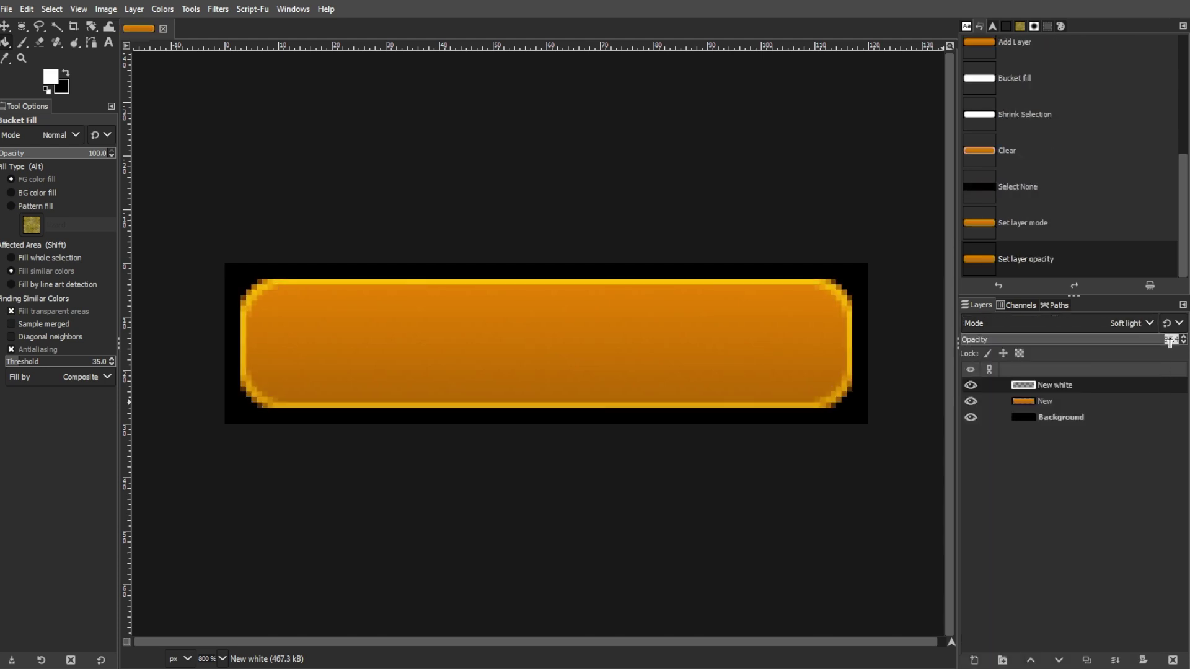
{"action": "type", "text": "60"}
{"action": "key", "text": "Return"}
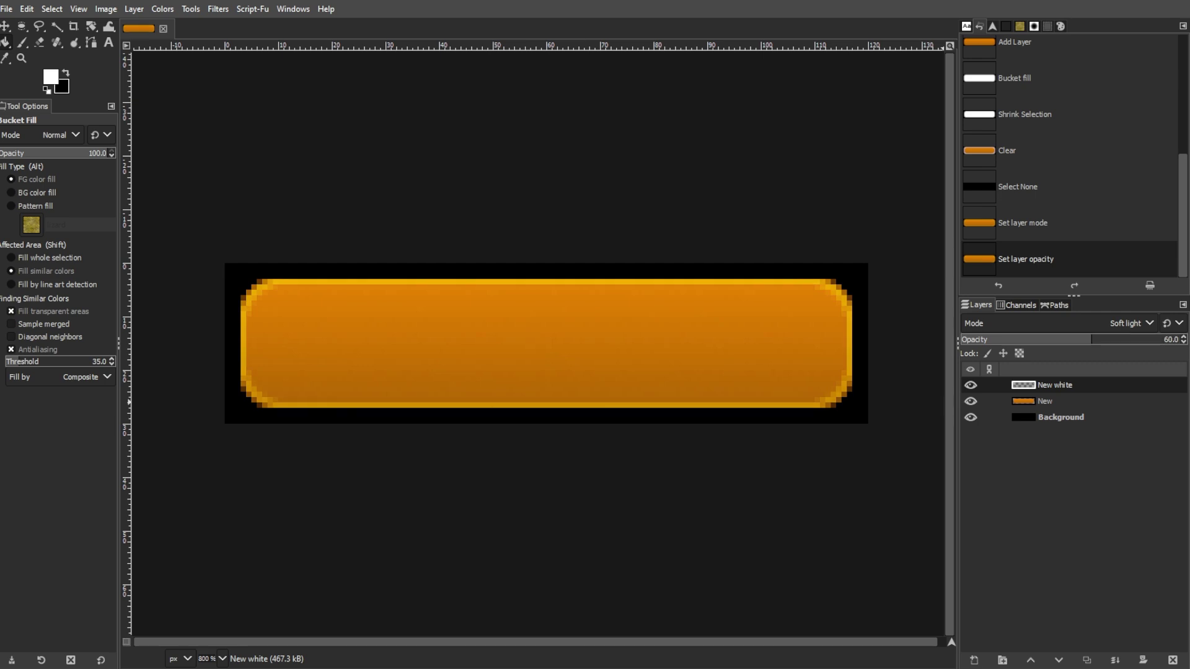
Step: Add a white Gotham Bold text layer on the button reading GIMP at 20 px
{"action": "left_click", "coordinate": [109, 43]}
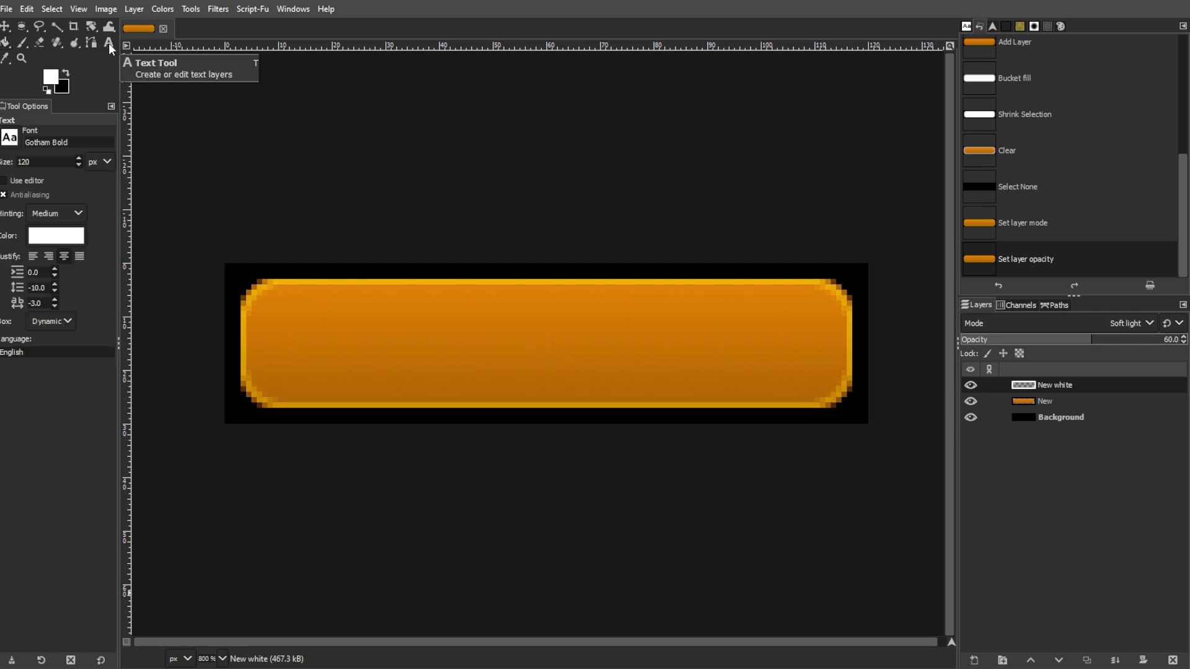
{"action": "left_click", "coordinate": [358, 327]}
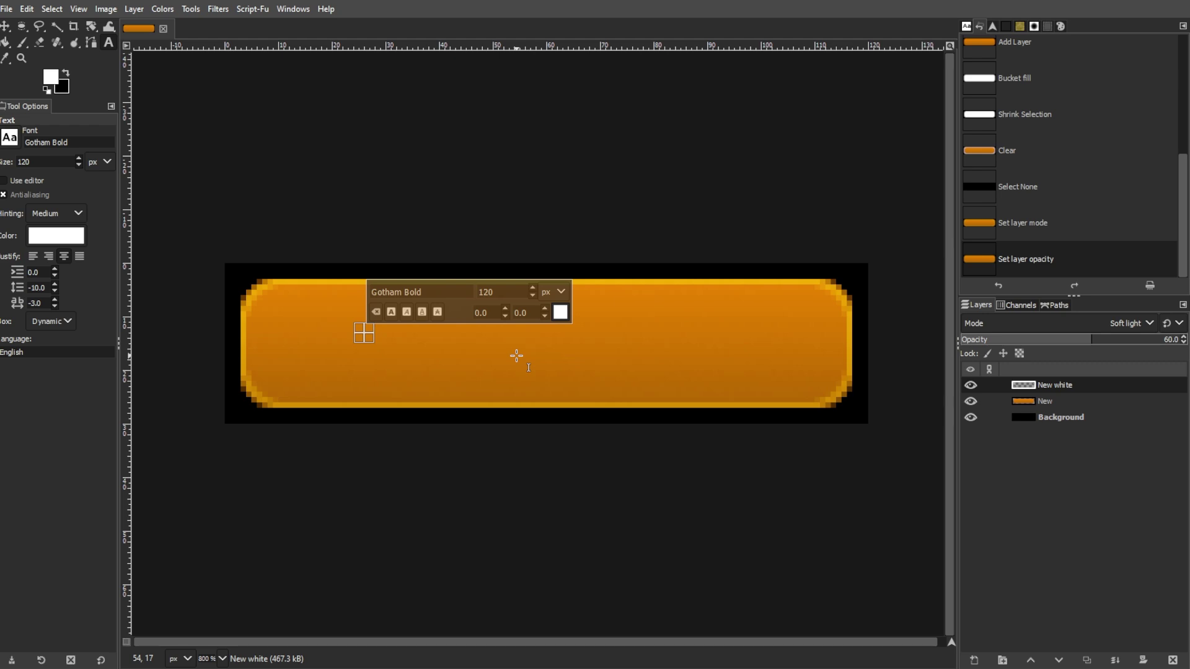
{"action": "type", "text": "G"}
{"action": "left_click_drag", "start_coordinate": [500, 289], "coordinate": [449, 298]}
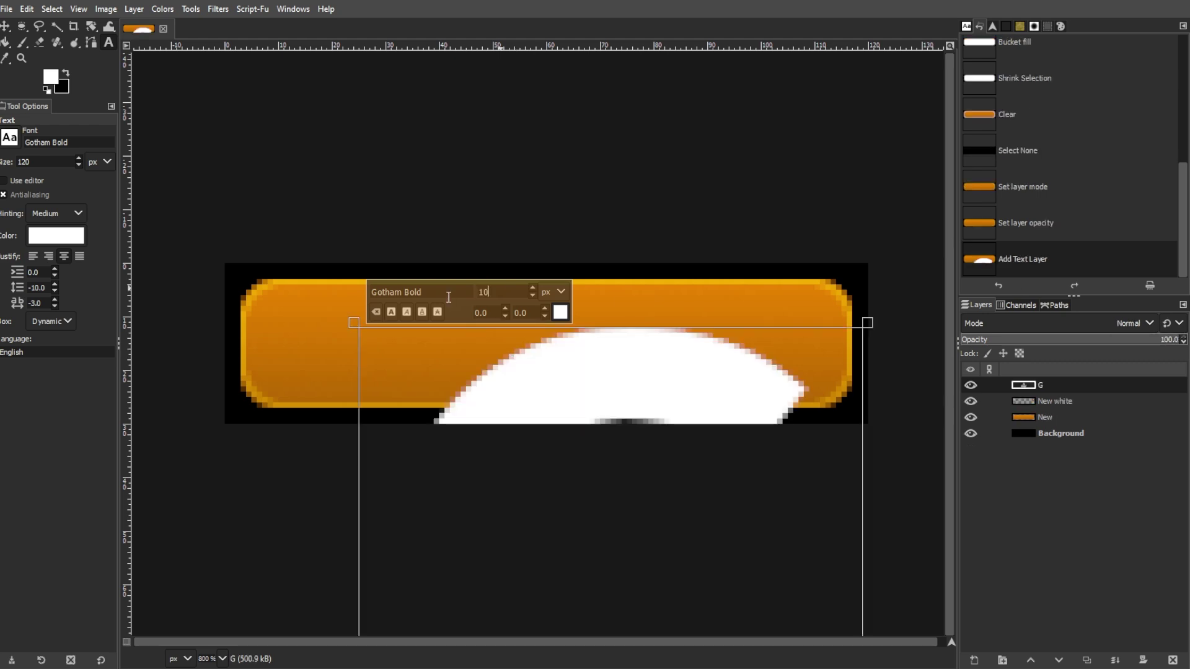
{"action": "key", "text": "BackSpace"}
{"action": "key", "text": "BackSpace"}
{"action": "type", "text": "0"}
{"action": "key", "text": "BackSpace"}
{"action": "key", "text": "BackSpace"}
{"action": "type", "text": "20"}
{"action": "left_click", "coordinate": [417, 381]}
{"action": "type", "text": "IMP"}
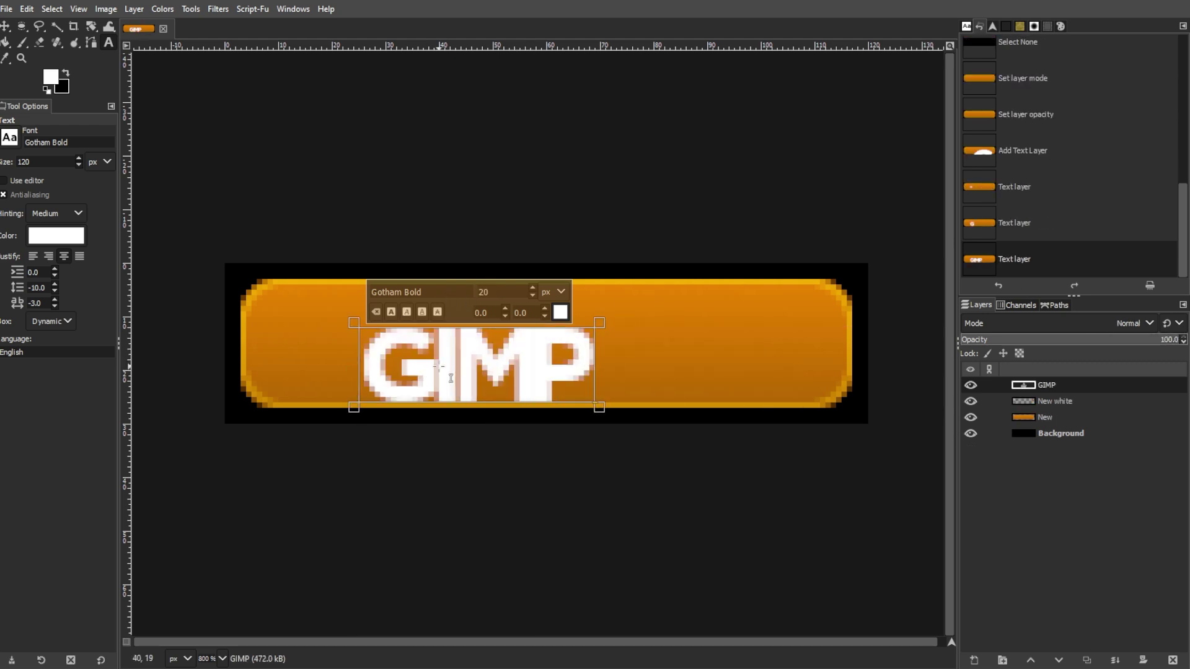
Step: Widen the kerning of all the letters in the GIMP text
{"action": "key", "text": "ctrl+a"}
{"action": "double_click", "coordinate": [506, 309]}
{"action": "scroll", "coordinate": [534, 314], "scroll_direction": "up", "scroll_amount": 2}
{"action": "key", "text": "End"}
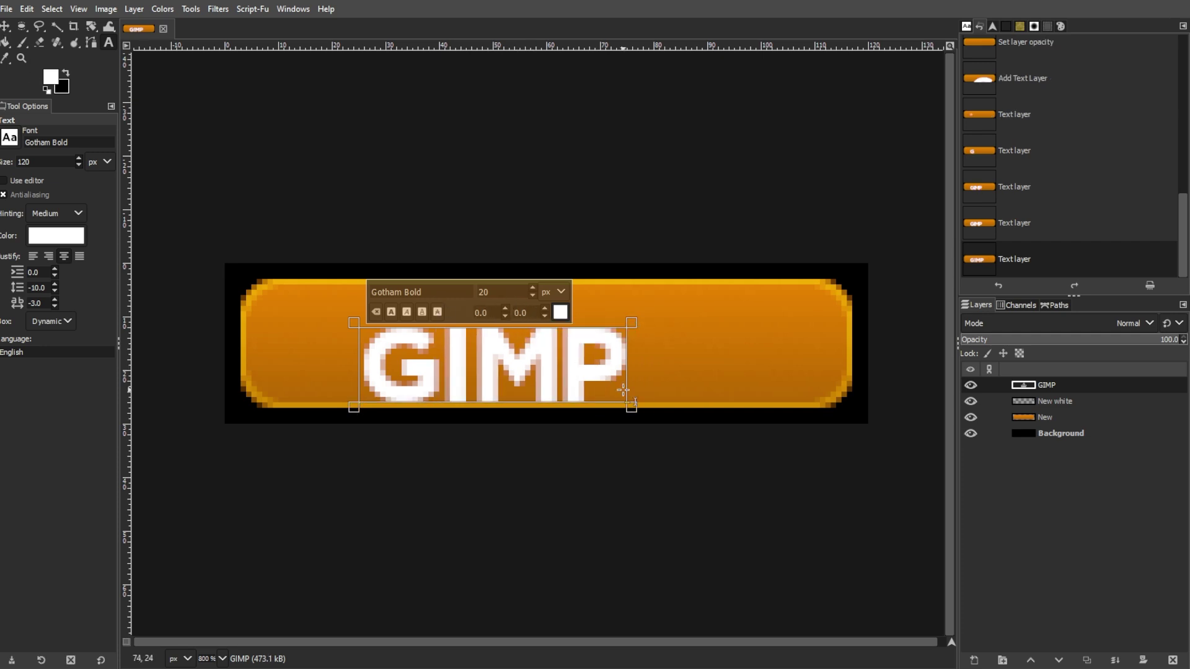
Step: Extend the text to read GIMP BUTTON and set all of it to 15 px with kerning 1.0
{"action": "type", "text": "BUTTOM"}
{"action": "key", "text": "ctrl+a"}
{"action": "scroll", "coordinate": [500, 292], "scroll_direction": "down", "scroll_amount": 10}
{"action": "key", "text": "BackSpace"}
{"action": "type", "text": "N"}
{"action": "scroll", "coordinate": [501, 292], "scroll_direction": "up", "scroll_amount": 4}
{"action": "scroll", "coordinate": [526, 313], "scroll_direction": "down", "scroll_amount": 1}
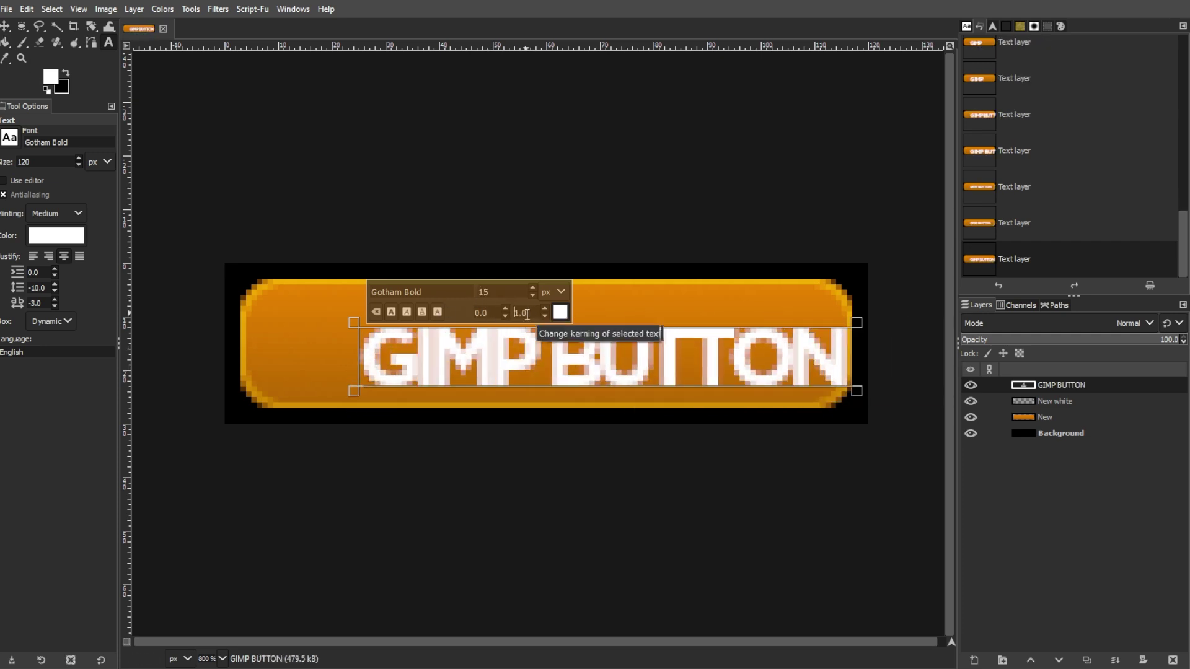
{"action": "scroll", "coordinate": [527, 314], "scroll_direction": "up", "scroll_amount": 1}
Step: Centre the GIMP BUTTON text horizontally and vertically on the button with the Alignment tool
{"action": "key", "text": "m"}
{"action": "key", "text": "ctrl+z"}
{"action": "left_click", "coordinate": [5, 26]}
{"action": "left_click", "coordinate": [35, 48]}
{"action": "left_click", "coordinate": [39, 194]}
{"action": "left_click", "coordinate": [42, 229]}
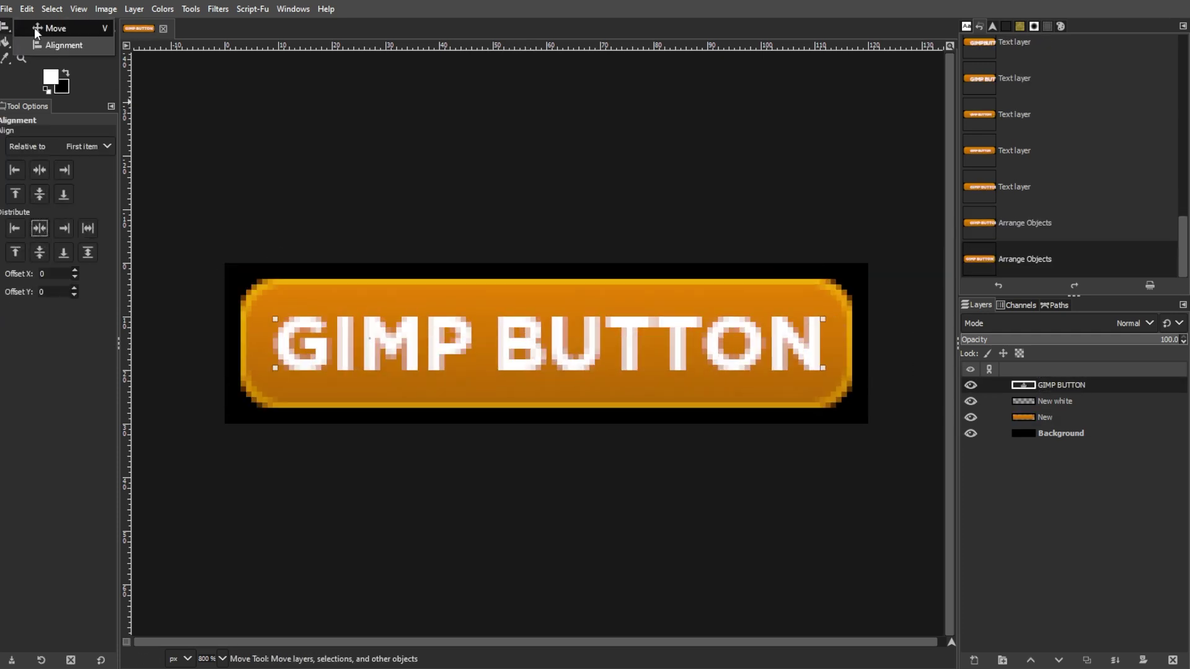
Step: Move the GIMP BUTTON text and scale it down with Unified Transform, leaving room for an icon before it
{"action": "left_click", "coordinate": [35, 28]}
{"action": "left_click", "coordinate": [291, 317]}
{"action": "key", "text": "shift+t"}
{"action": "left_click_drag", "start_coordinate": [275, 318], "coordinate": [382, 328]}
{"action": "left_click_drag", "start_coordinate": [471, 341], "coordinate": [459, 334]}
{"action": "key", "text": "Return"}
Step: Align the resized GIMP BUTTON text to the vertical middle of the button
{"action": "key", "text": "q"}
{"action": "left_click", "coordinate": [423, 349]}
{"action": "left_click", "coordinate": [40, 193]}
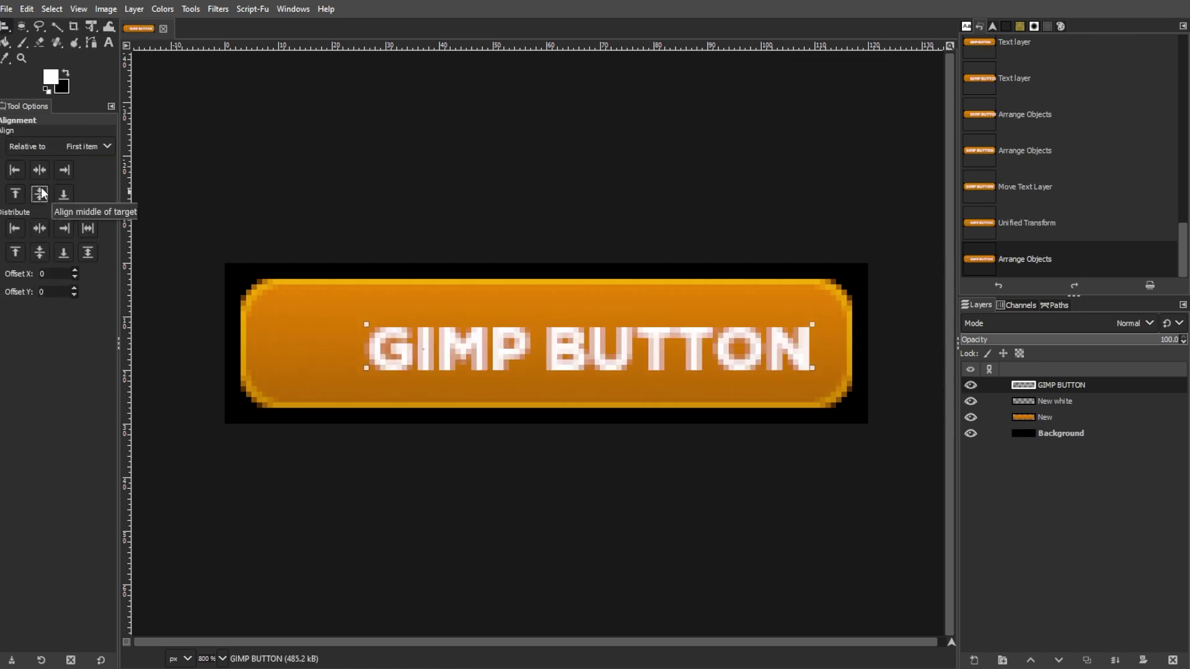
{"action": "left_click", "coordinate": [40, 253]}
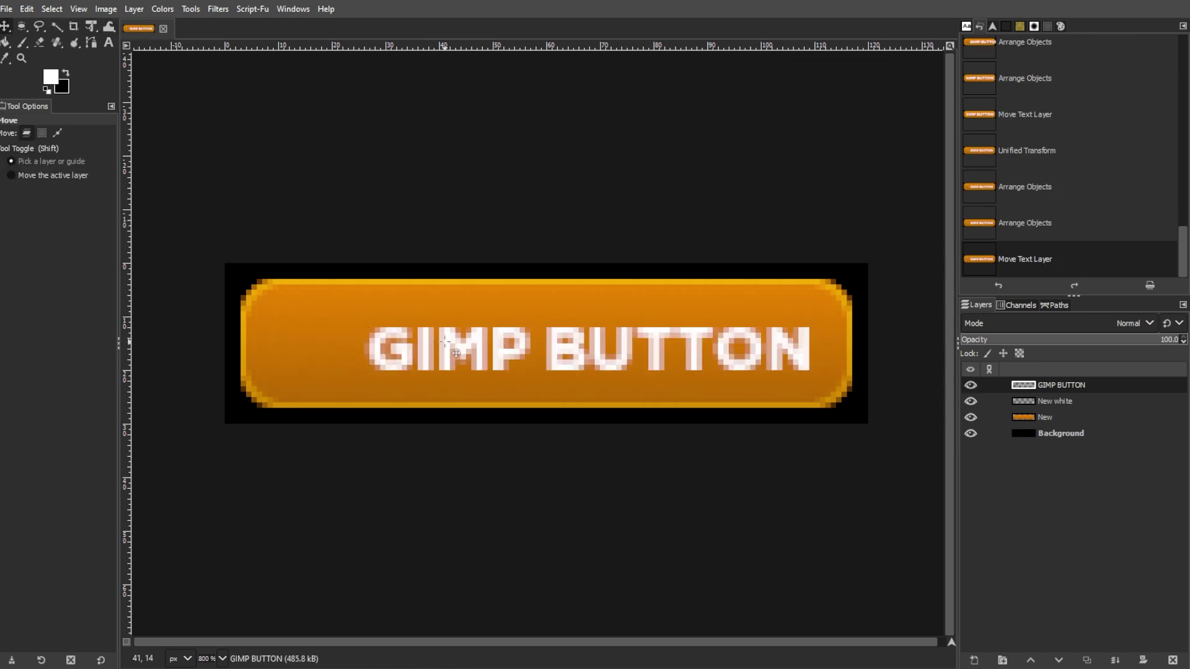
{"action": "scroll", "coordinate": [539, 340], "scroll_direction": "up", "scroll_amount": 1}
Step: Add a transparent 120 x 30 px layer named Arrow above the text layer
{"action": "key", "text": "shift+ctrl+n"}
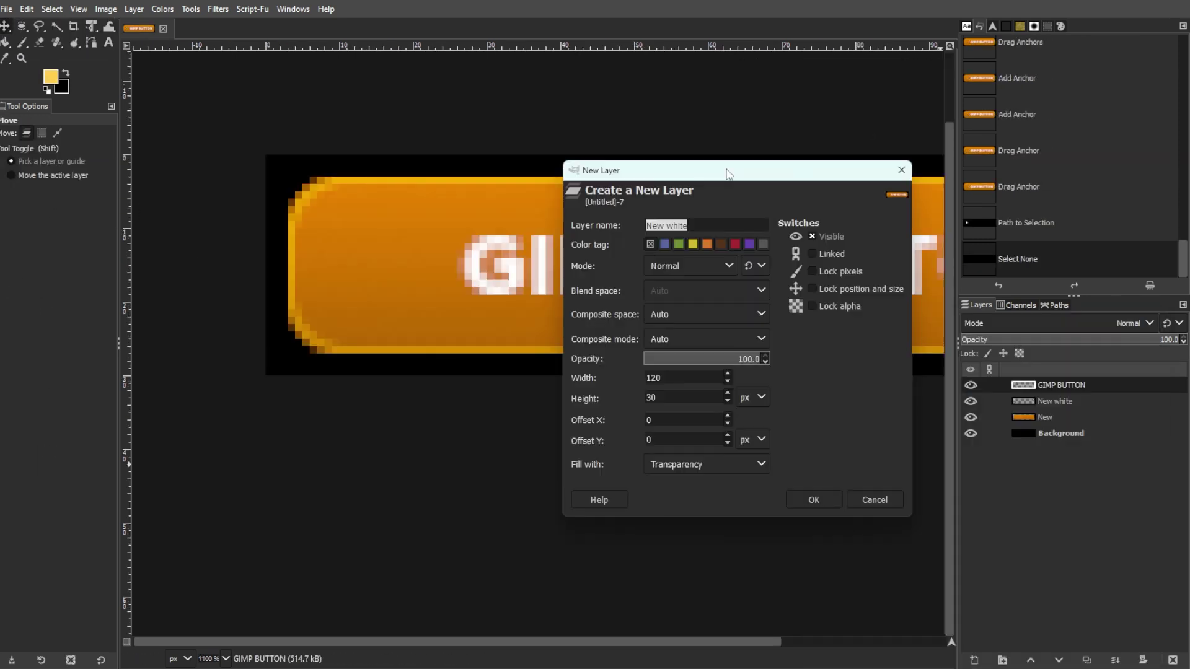
{"action": "type", "text": "Arrow"}
{"action": "key", "text": "Return"}
Step: Draw a closed triangular path before the text, pointing towards it, about 5 px wide and 10 px tall
{"action": "left_click", "coordinate": [92, 43]}
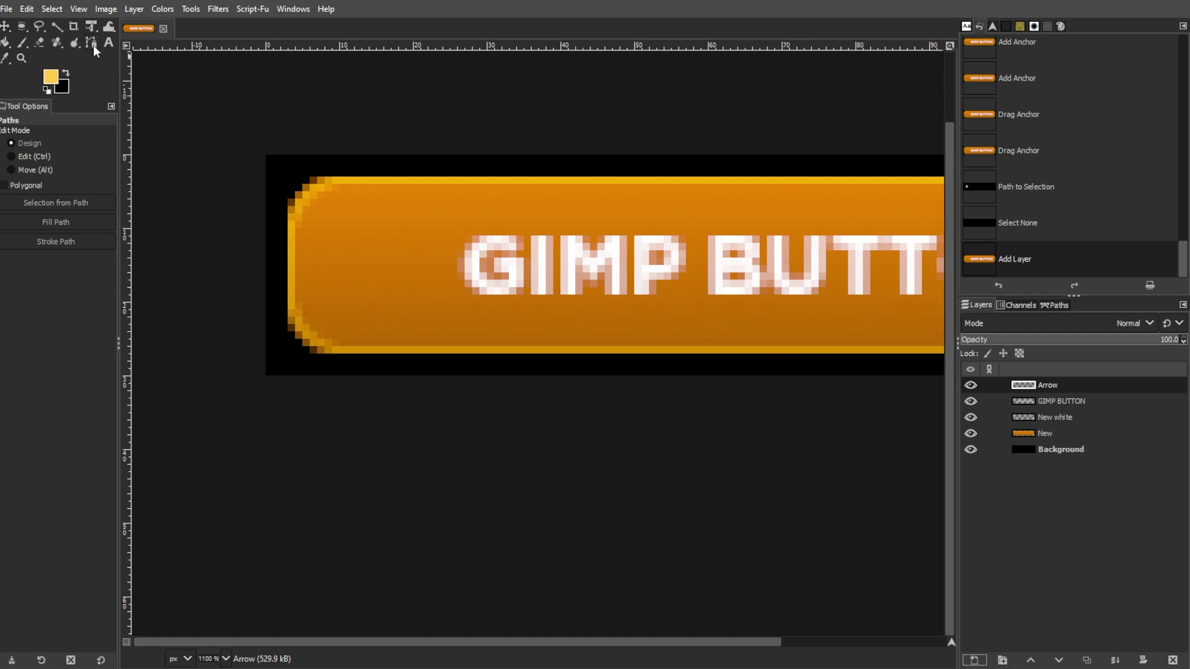
{"action": "left_click", "coordinate": [339, 228]}
{"action": "left_click", "coordinate": [342, 300]}
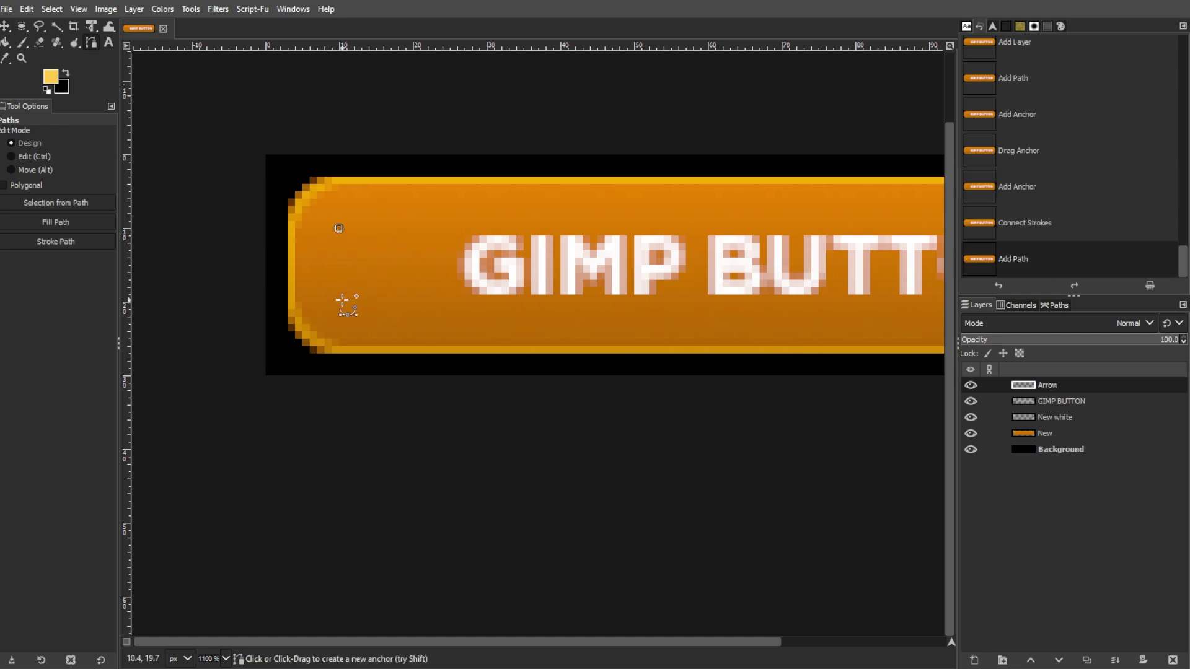
{"action": "left_click_drag", "start_coordinate": [342, 300], "coordinate": [339, 299]}
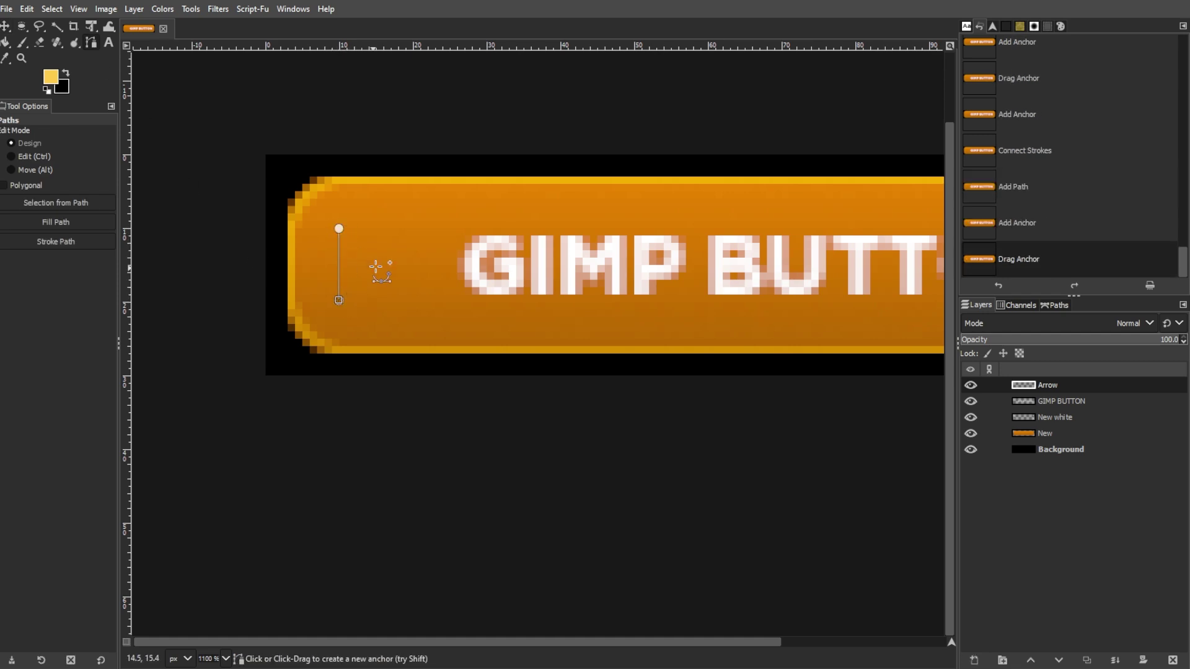
{"action": "left_click", "coordinate": [376, 265]}
{"action": "left_click", "coordinate": [339, 228]}
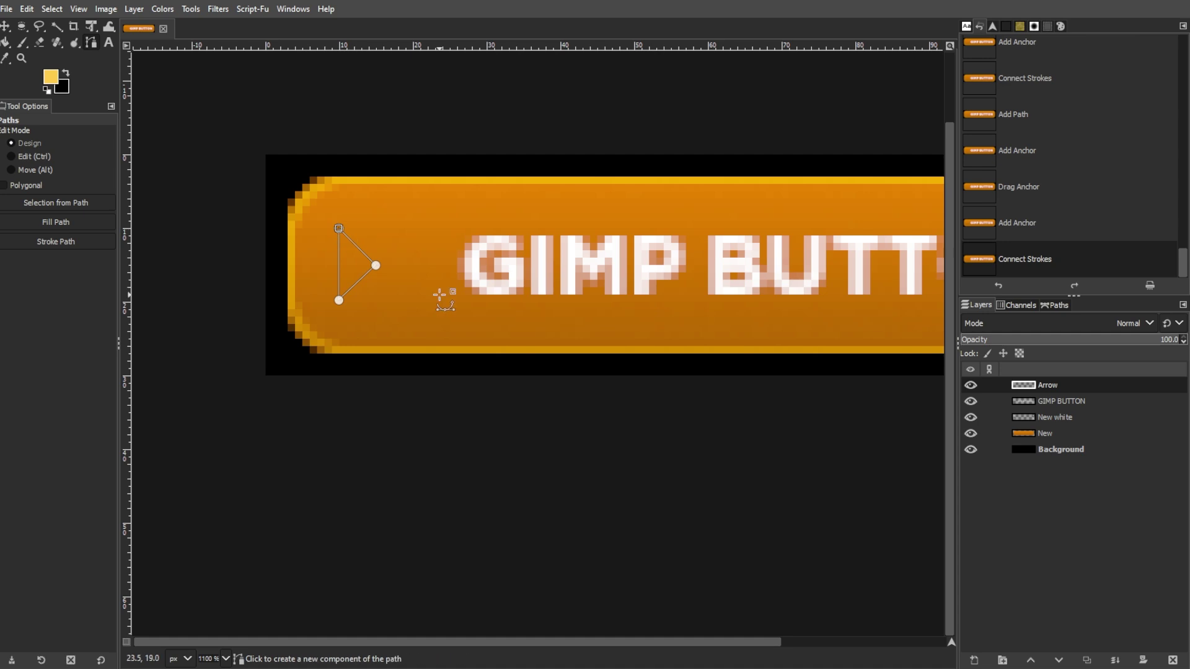
{"action": "left_click_drag", "start_coordinate": [375, 265], "coordinate": [375, 262]}
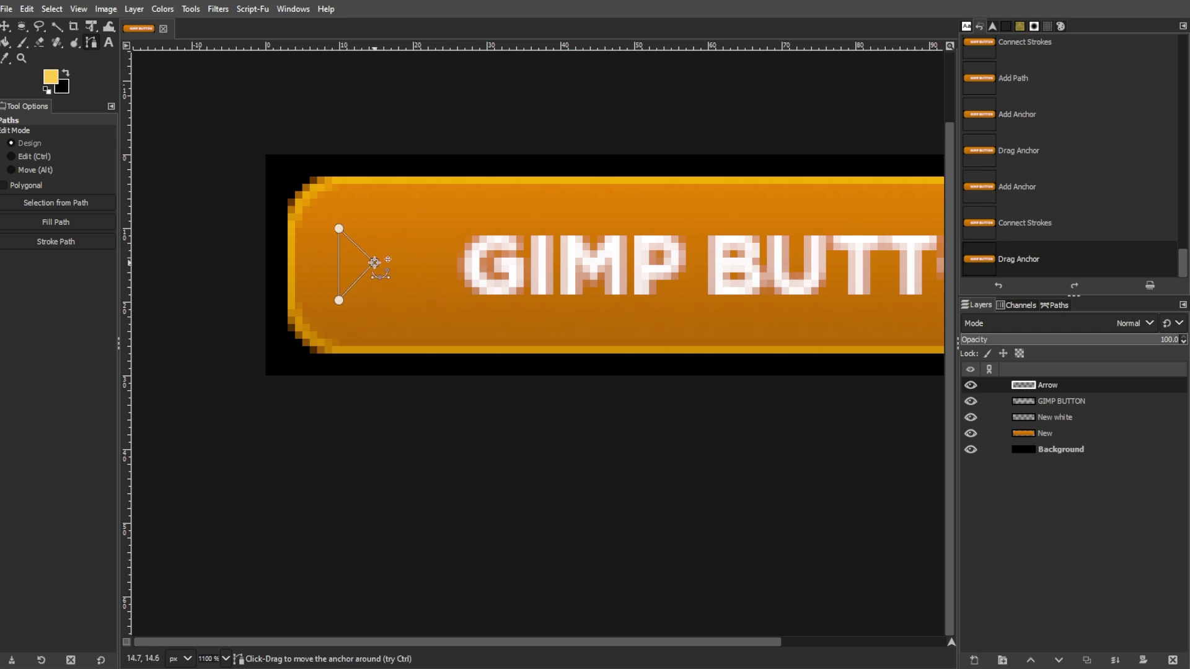
Step: Convert the triangle path to a selection, bucket-fill it with the light yellow foreground colour, and deselect
{"action": "key", "text": "shift+v"}
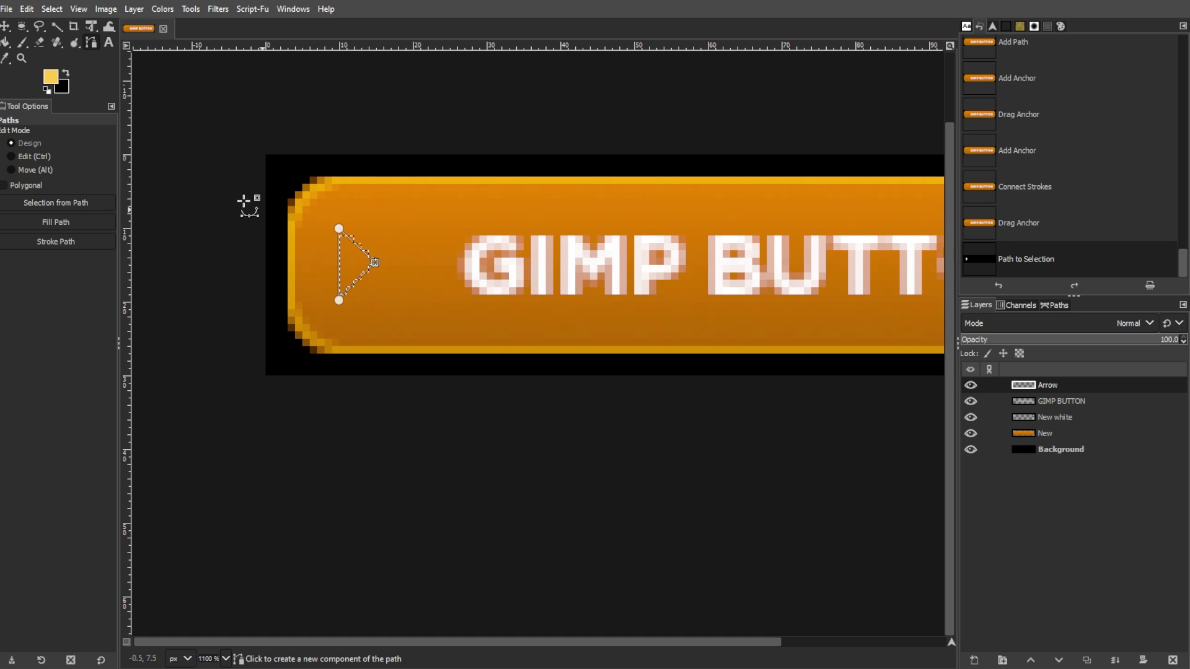
{"action": "left_click", "coordinate": [6, 42]}
{"action": "left_click", "coordinate": [352, 263]}
{"action": "key", "text": "ctrl"}
{"action": "key", "text": "ctrl+shift+a"}
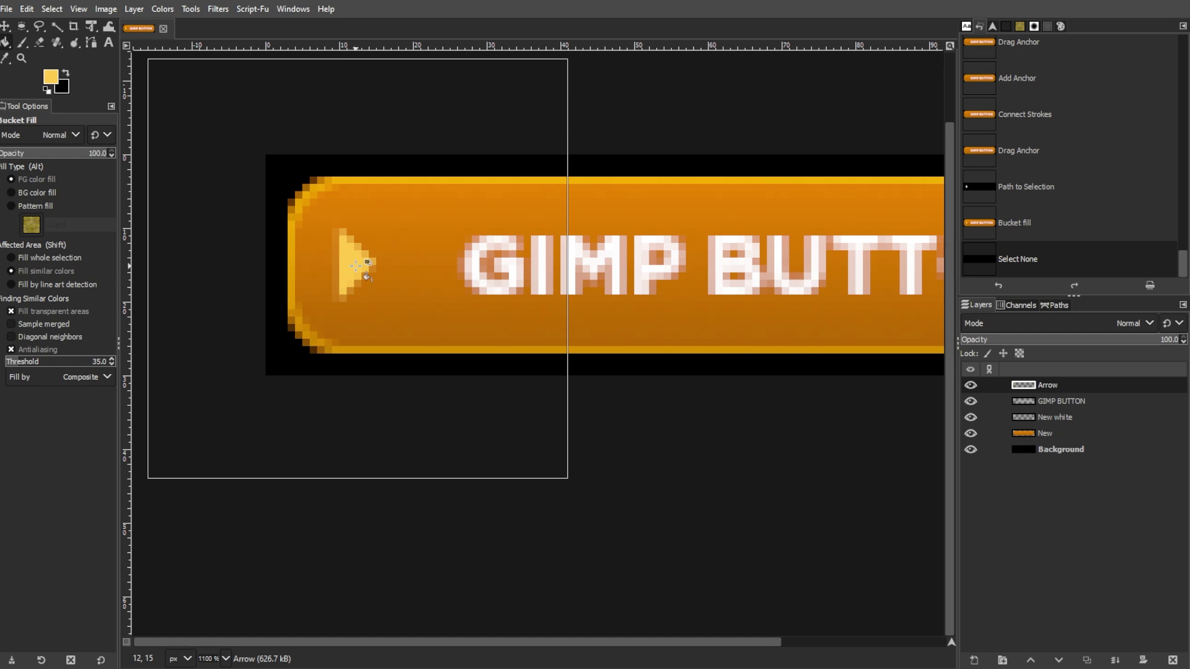
Step: Duplicate the Arrow layer and place the copy between the original arrow and the text as a double arrow
{"action": "left_click", "coordinate": [1084, 388]}
{"action": "key", "text": "ctrl+shift+d"}
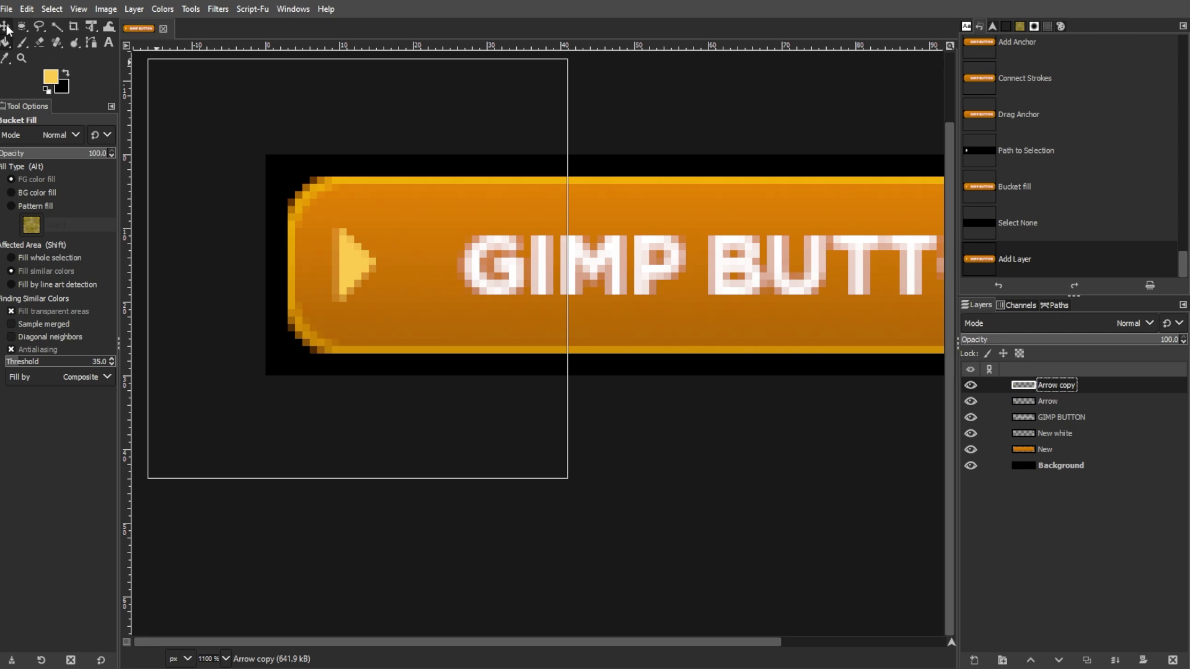
{"action": "left_click", "coordinate": [7, 27]}
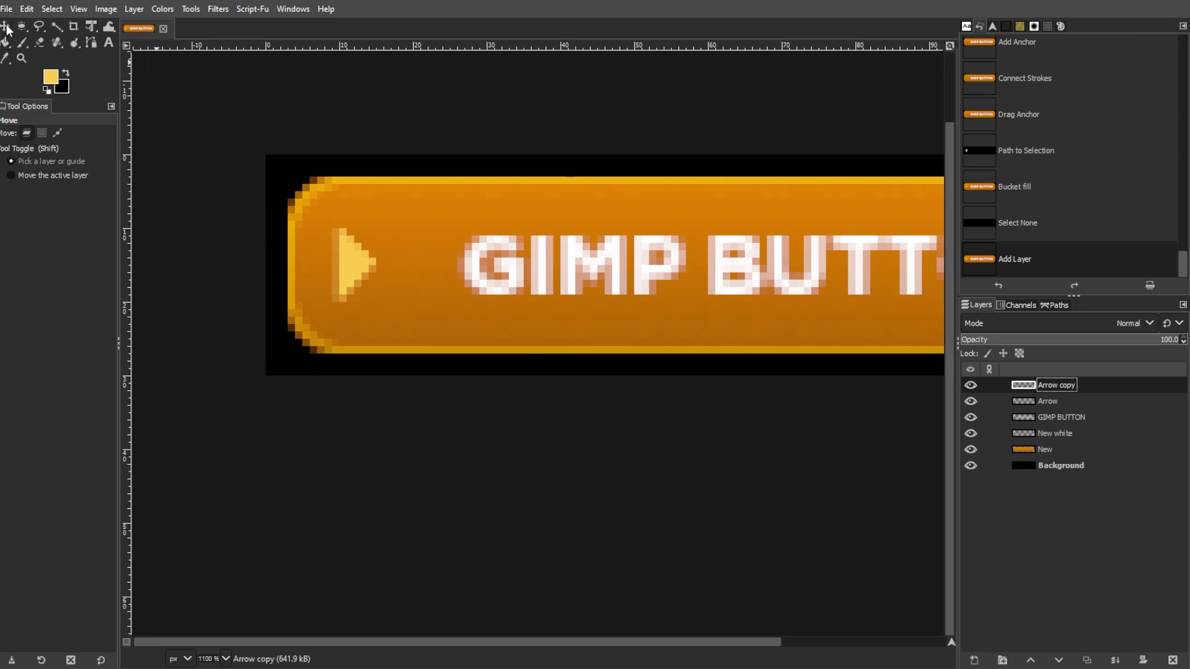
{"action": "left_click", "coordinate": [342, 260]}
{"action": "key", "text": "Right"}
{"action": "key", "text": "Right"}
{"action": "key", "text": "Right"}
{"action": "key", "text": "Right"}
{"action": "key", "text": "Right"}
{"action": "key", "text": "Right"}
{"action": "key", "text": "Right"}
{"action": "key", "text": "Right"}
{"action": "key", "text": "Left"}
{"action": "key", "text": "Left"}
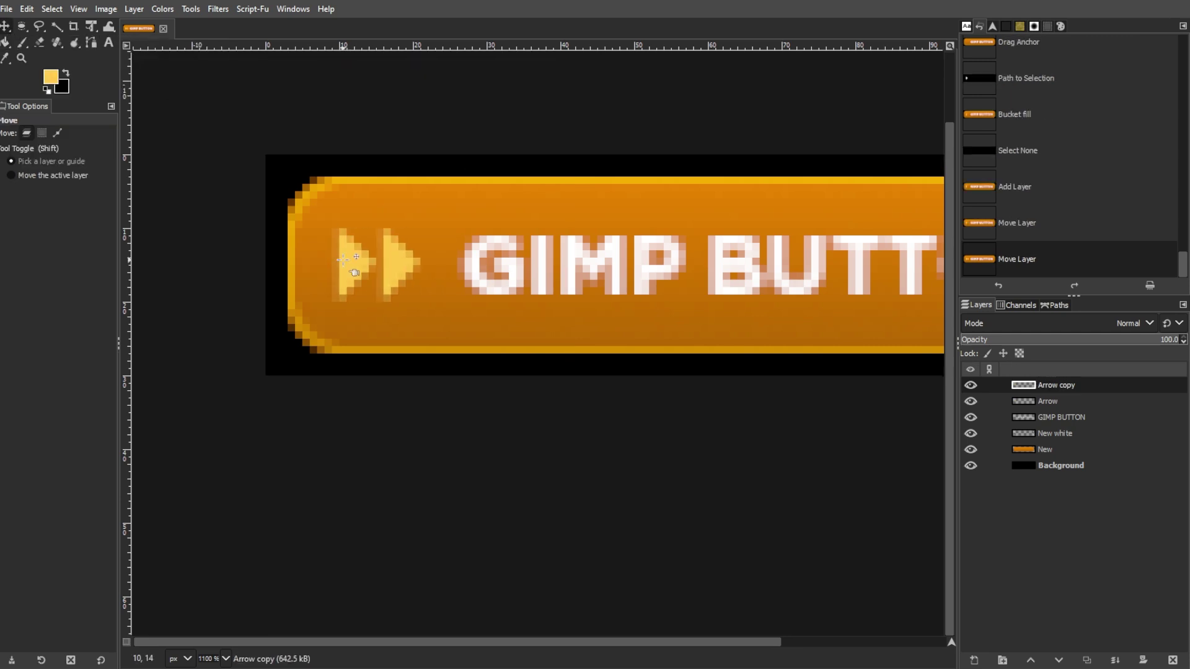
Step: Select the New layer's shape from its alpha and shrink the selection by 1 px
{"action": "key", "text": "minus"}
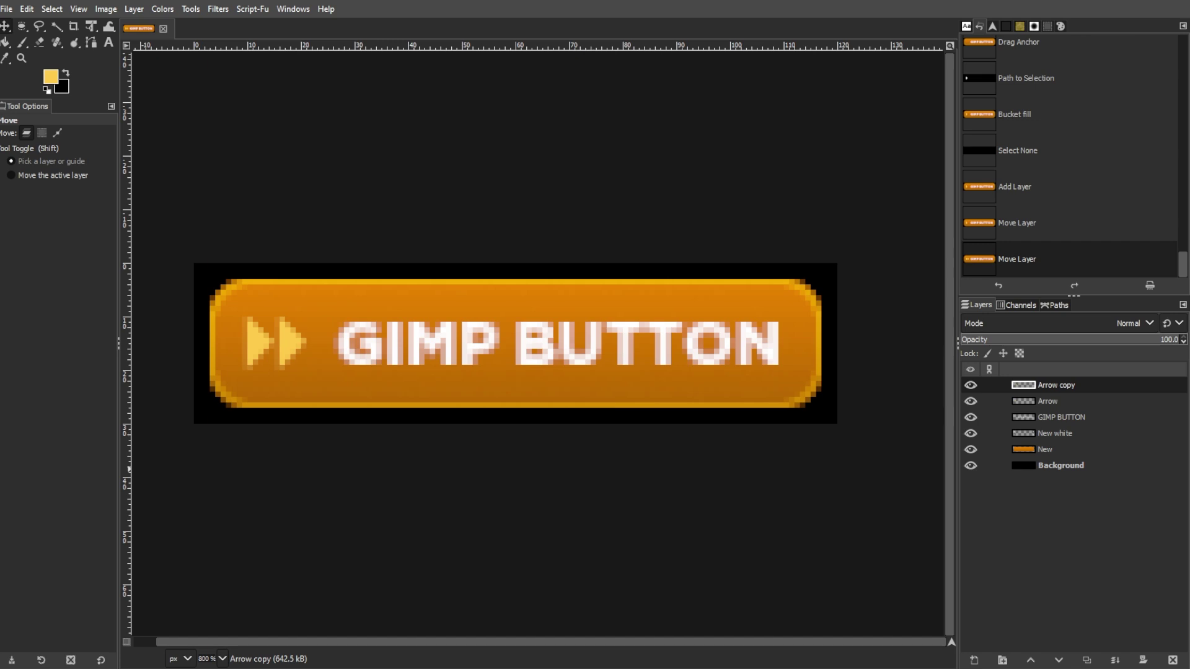
{"action": "left_click", "coordinate": [5, 44]}
{"action": "left_click", "coordinate": [41, 62]}
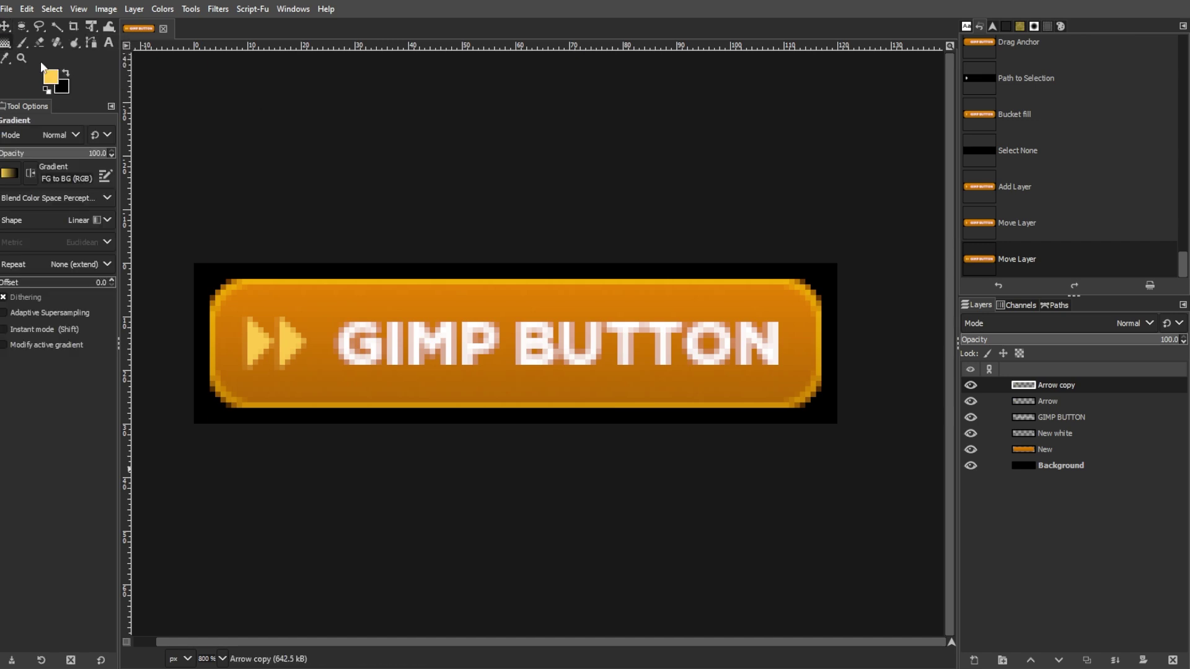
{"action": "left_click", "coordinate": [1013, 436]}
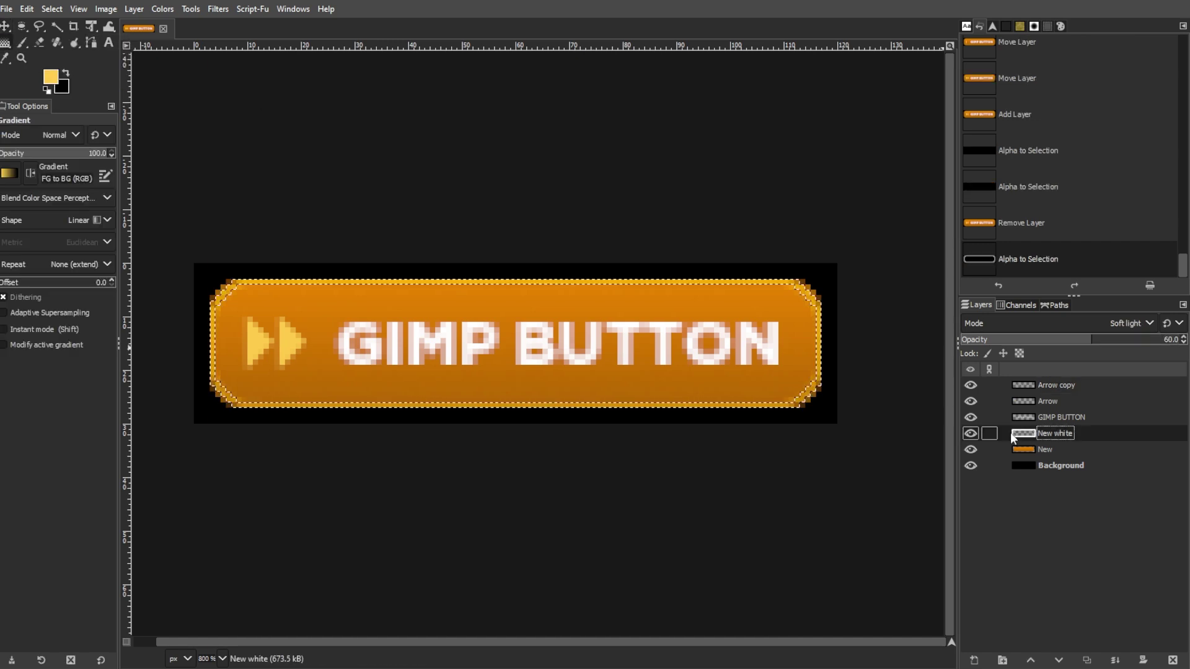
{"action": "key", "text": "ctrl+z"}
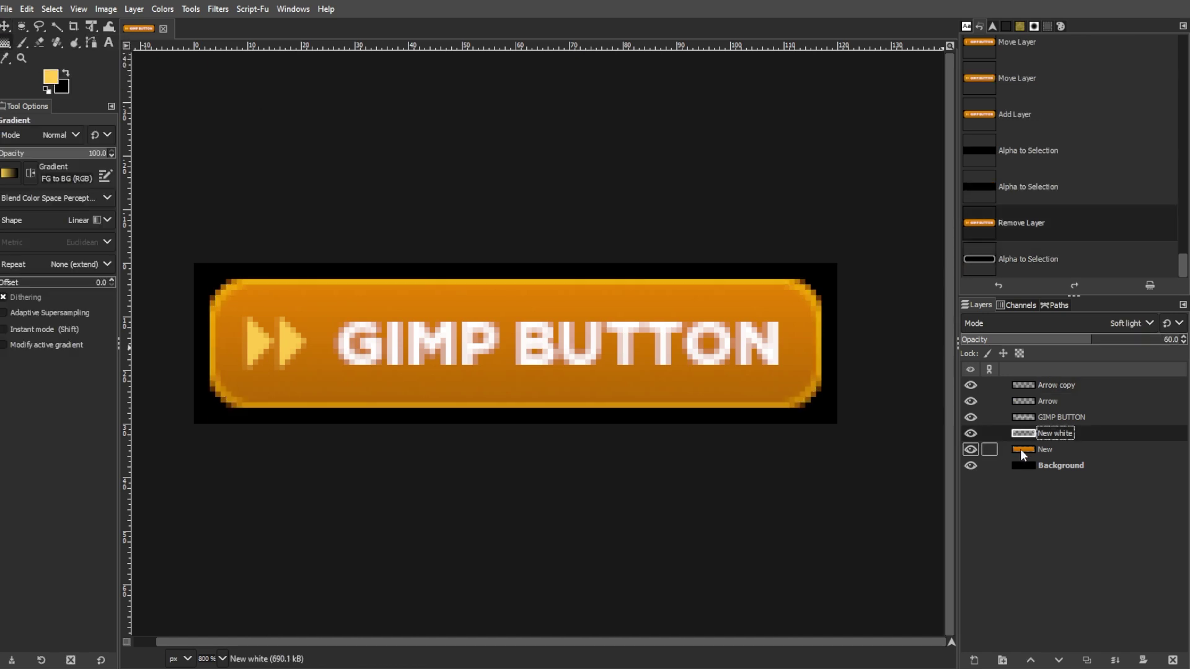
{"action": "left_click", "coordinate": [1020, 449]}
{"action": "right_click", "coordinate": [1045, 452]}
{"action": "left_click", "coordinate": [1011, 429]}
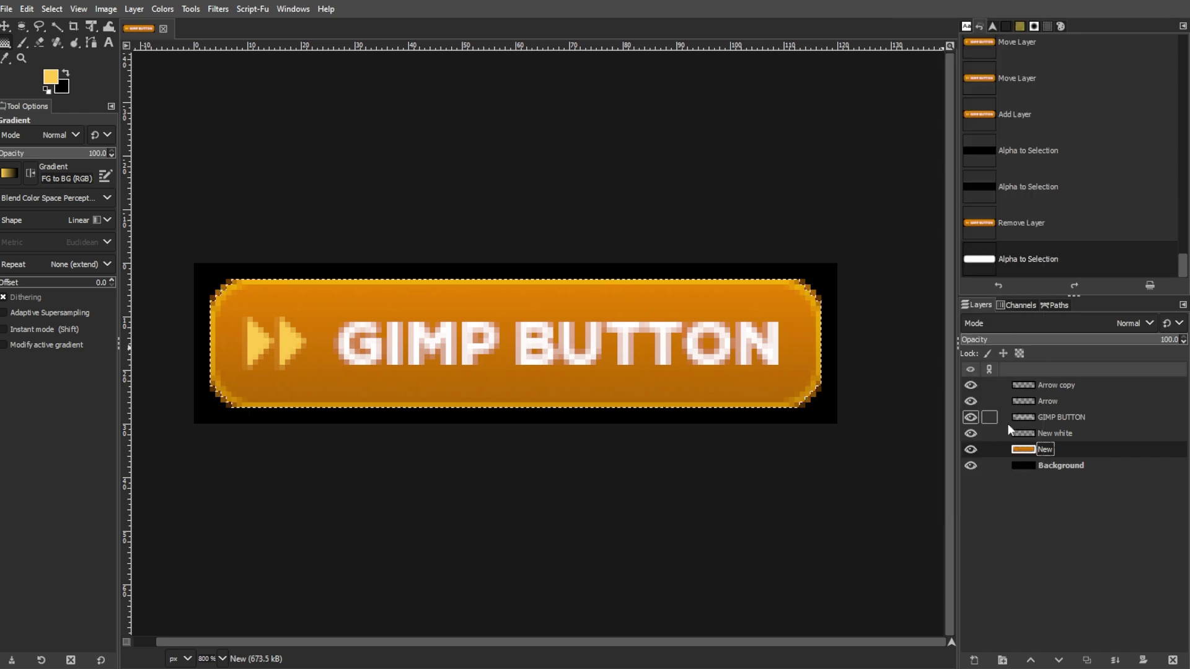
{"action": "left_click", "coordinate": [52, 9]}
{"action": "left_click", "coordinate": [72, 187]}
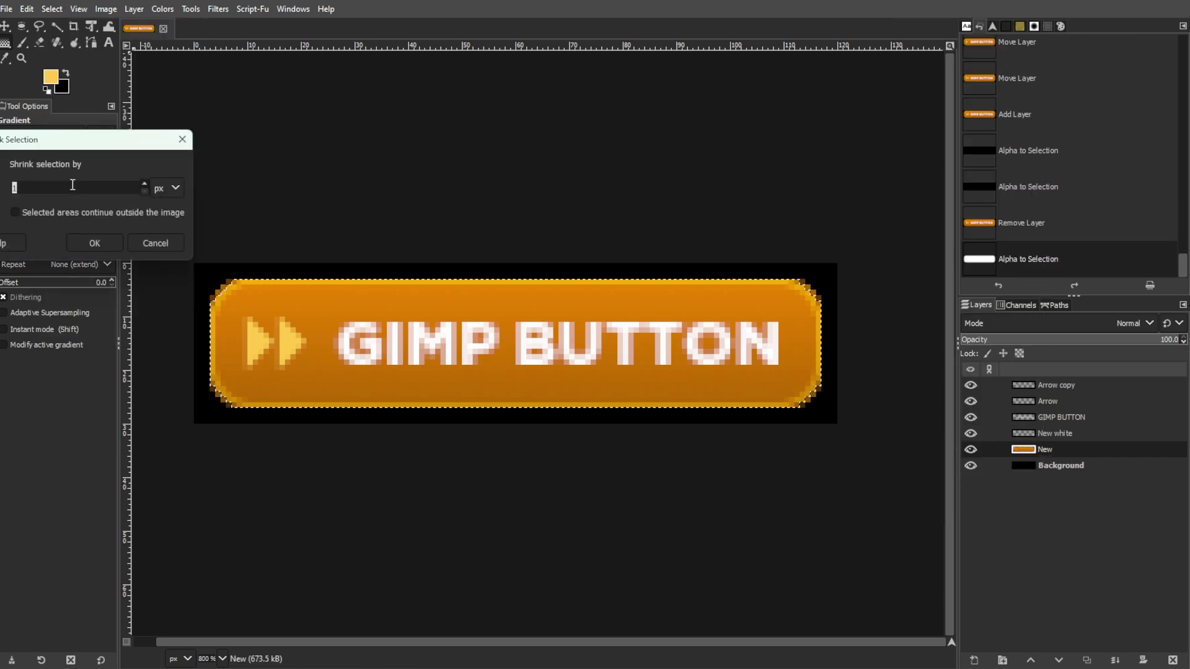
{"action": "key", "text": "Return"}
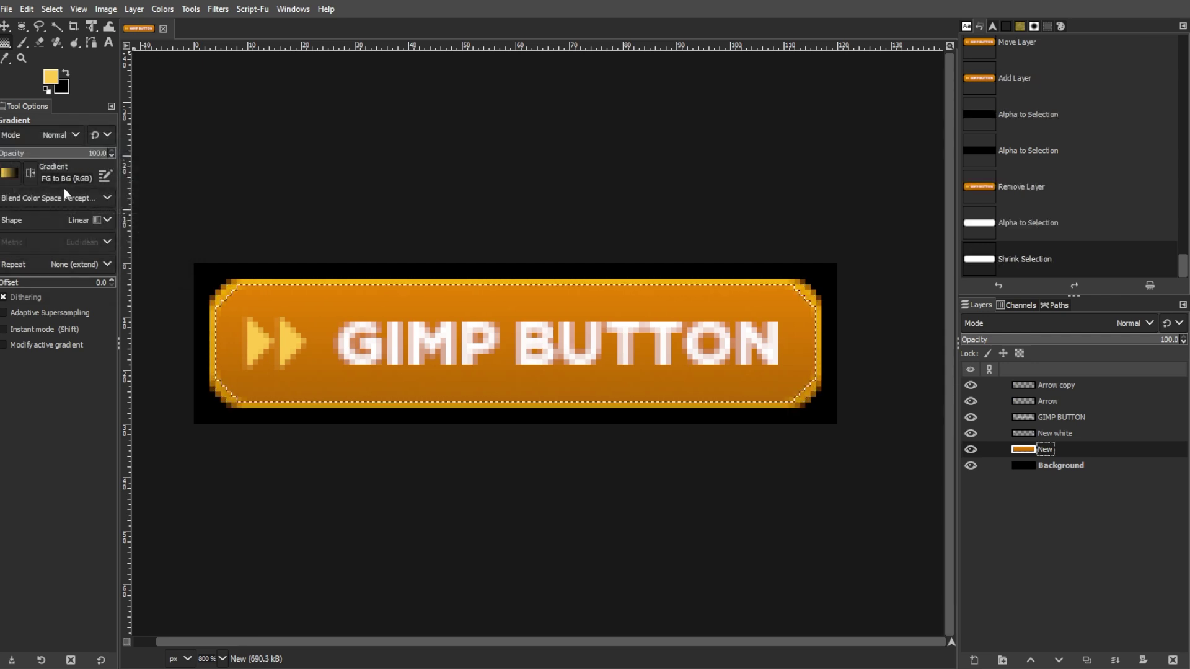
Step: Add a transparent layer named colored gradient and move it to the top of the layer stack
{"action": "key", "text": "ctrl+shift+n"}
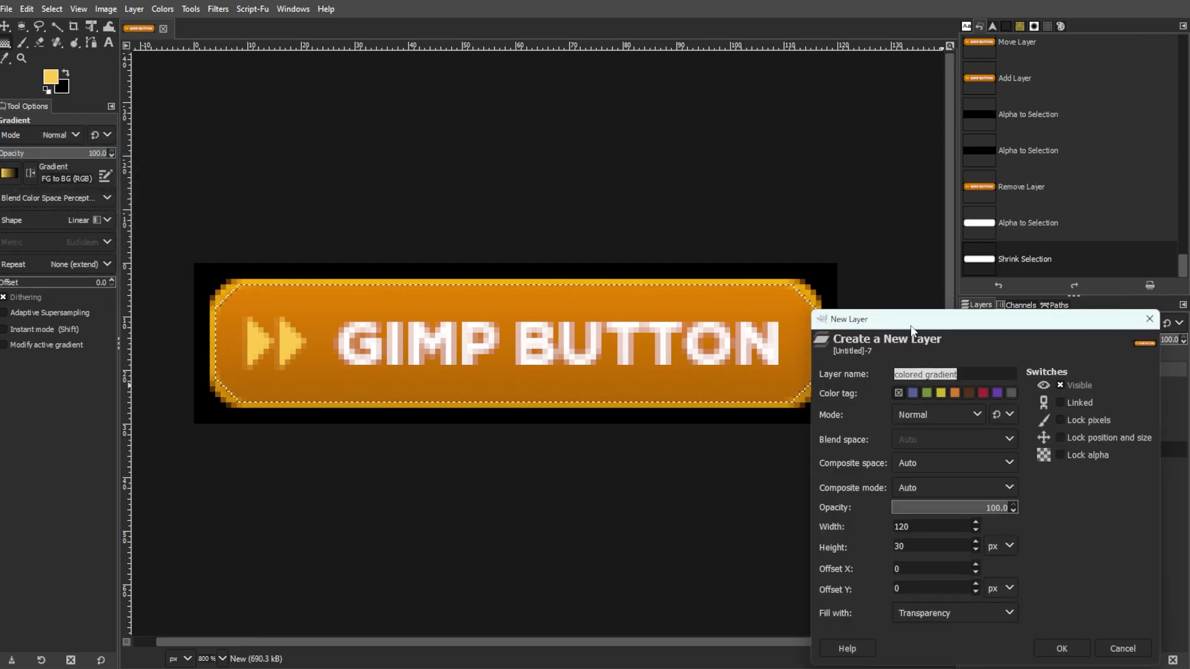
{"action": "left_click", "coordinate": [1062, 649]}
{"action": "left_click_drag", "start_coordinate": [1074, 431], "coordinate": [1082, 385]}
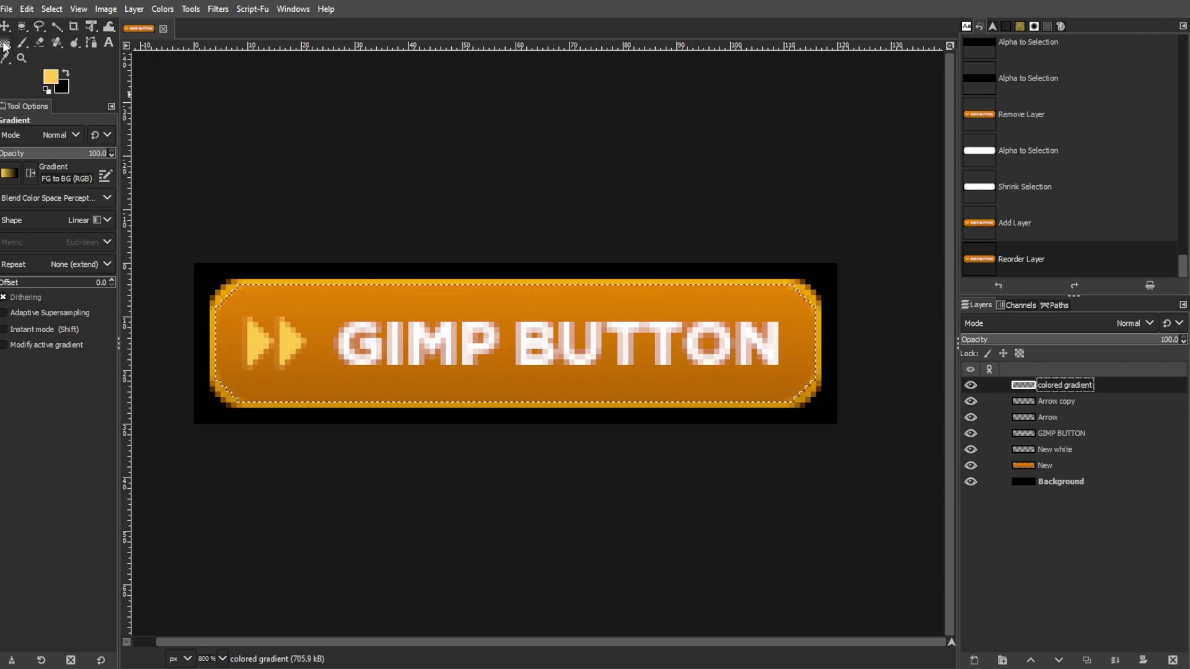
Step: Draw a white FG to Transparent linear gradient from just above the button down to about its middle, and deselect
{"action": "left_click", "coordinate": [48, 89]}
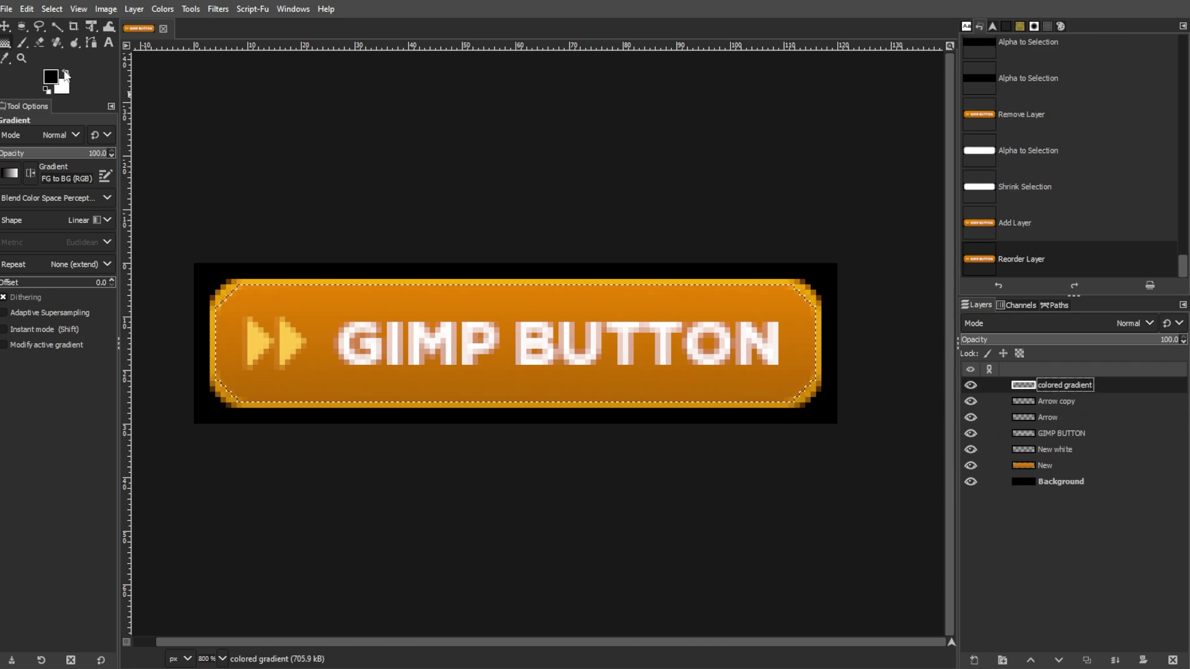
{"action": "left_click", "coordinate": [8, 179]}
{"action": "left_click", "coordinate": [27, 315]}
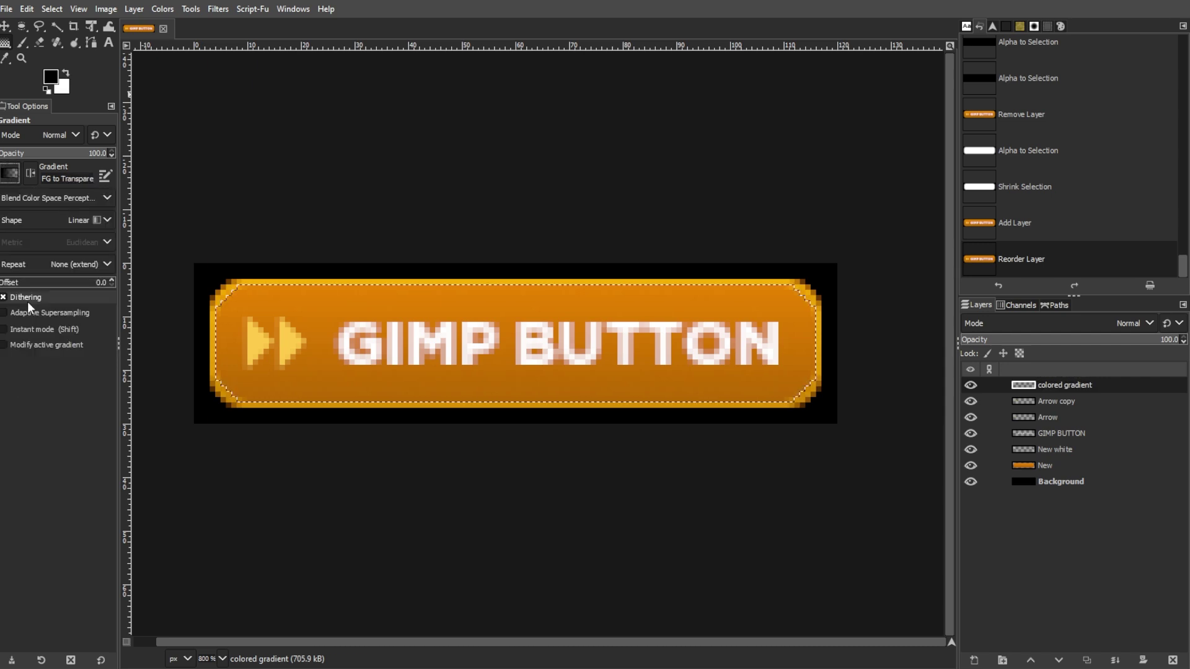
{"action": "key", "text": "x"}
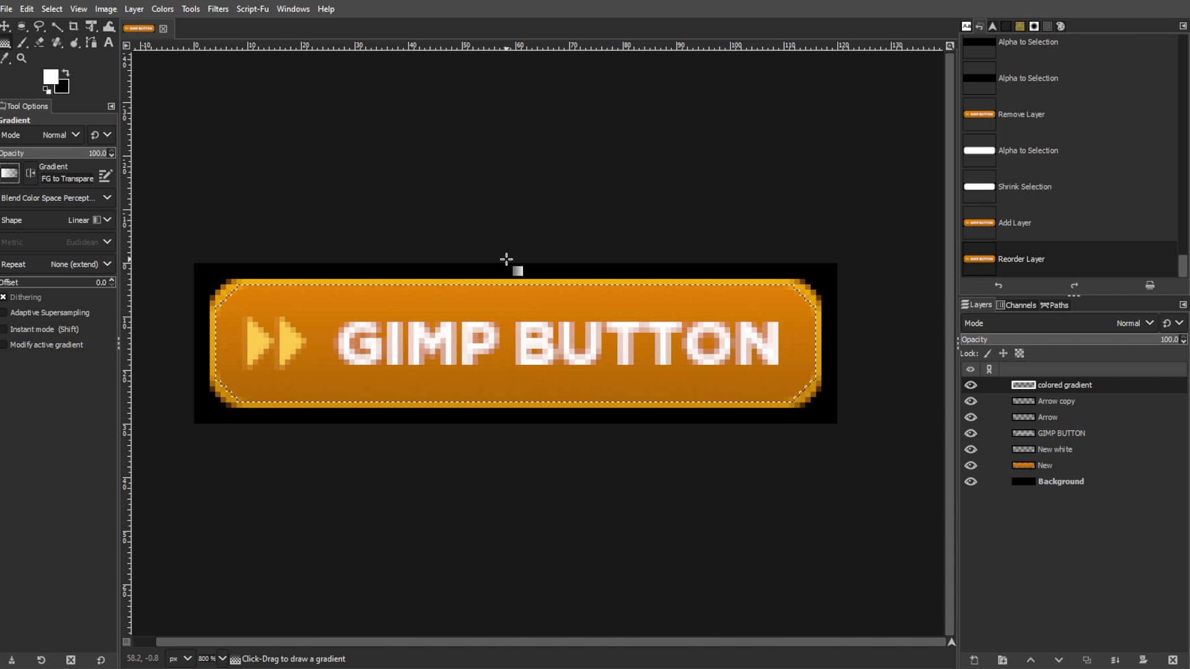
{"action": "left_click_drag", "start_coordinate": [506, 259], "coordinate": [506, 349]}
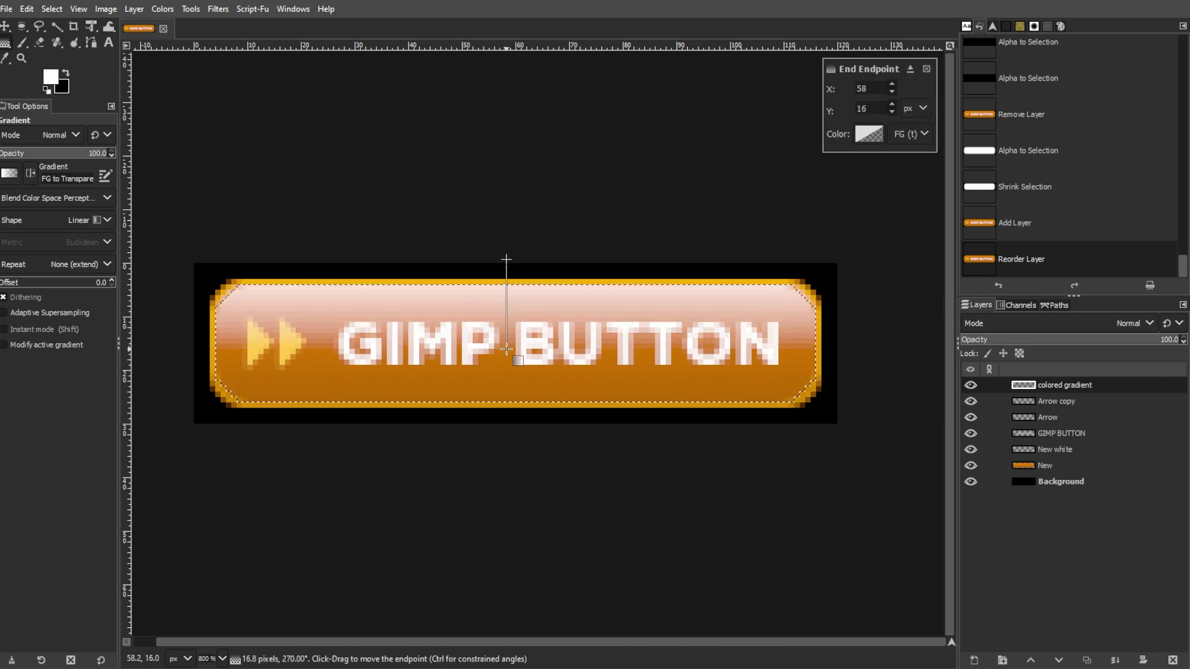
{"action": "left_click_drag", "start_coordinate": [506, 349], "coordinate": [506, 370]}
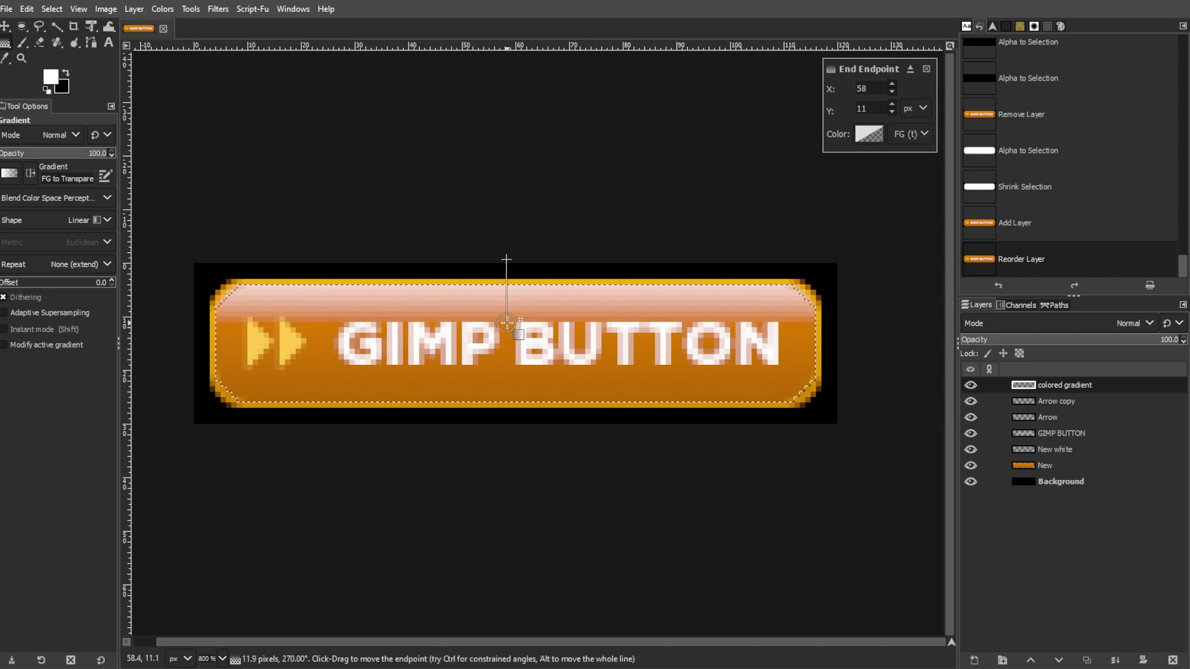
{"action": "key", "text": "Return"}
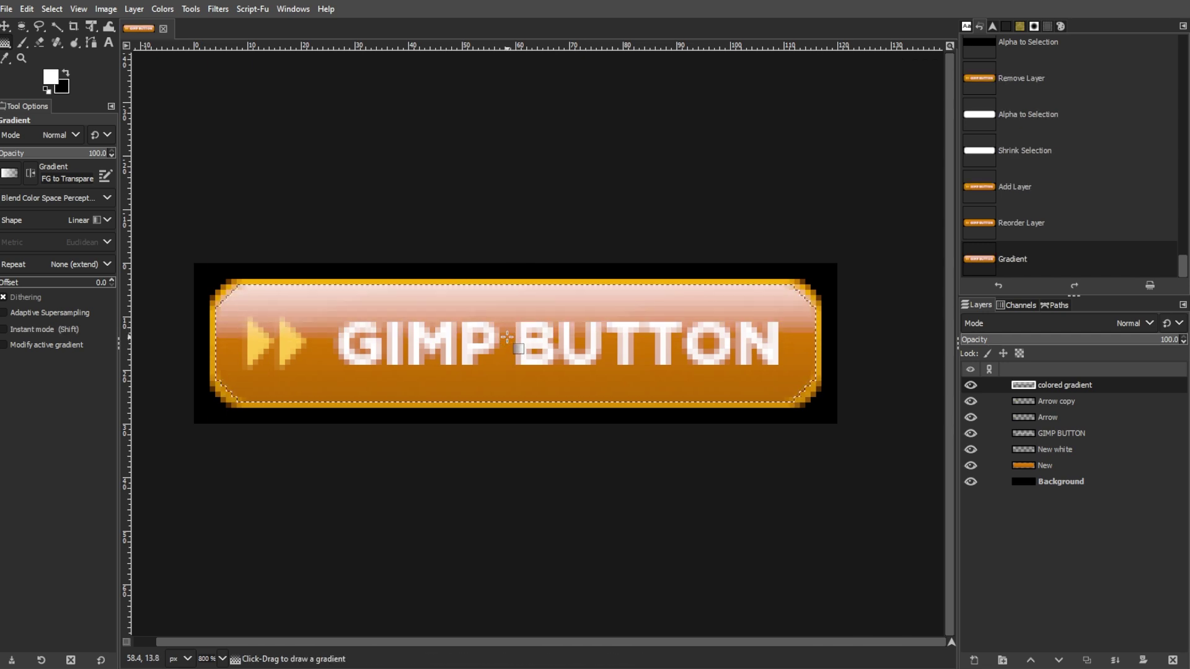
{"action": "key", "text": "shift+ctrl+a"}
{"action": "scroll", "coordinate": [506, 339], "scroll_direction": "down", "scroll_amount": 1}
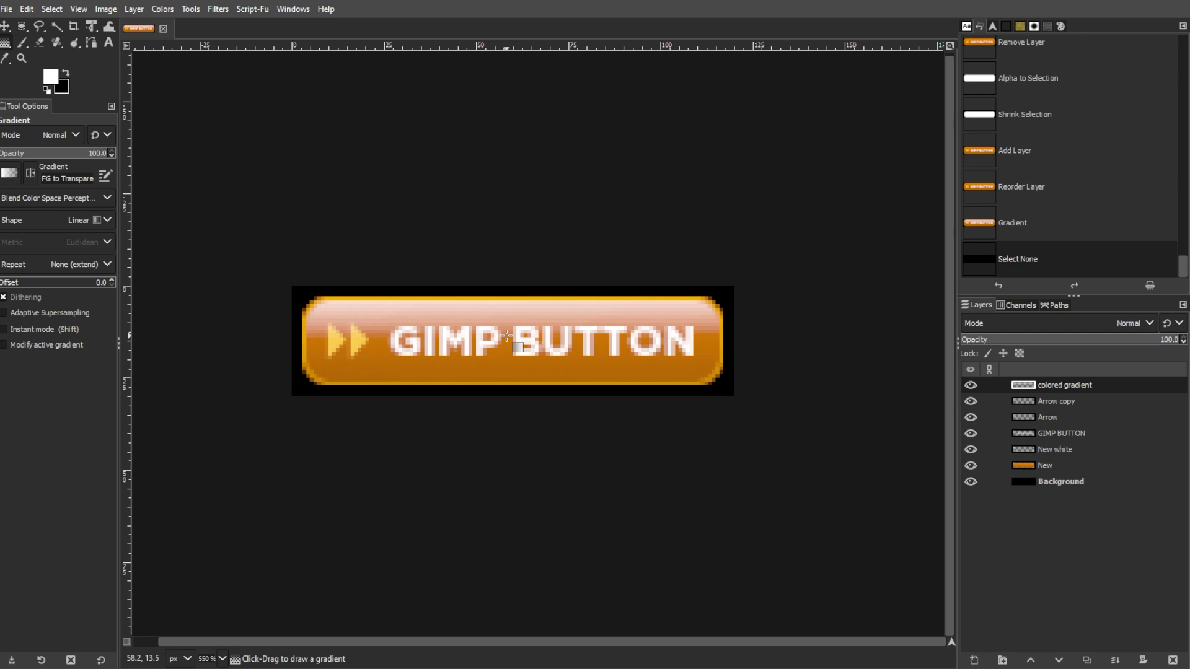
Step: Add a transparent layer named color at the top of the layer stack and bucket-fill it with red
{"action": "key", "text": "shift+ctrl+n"}
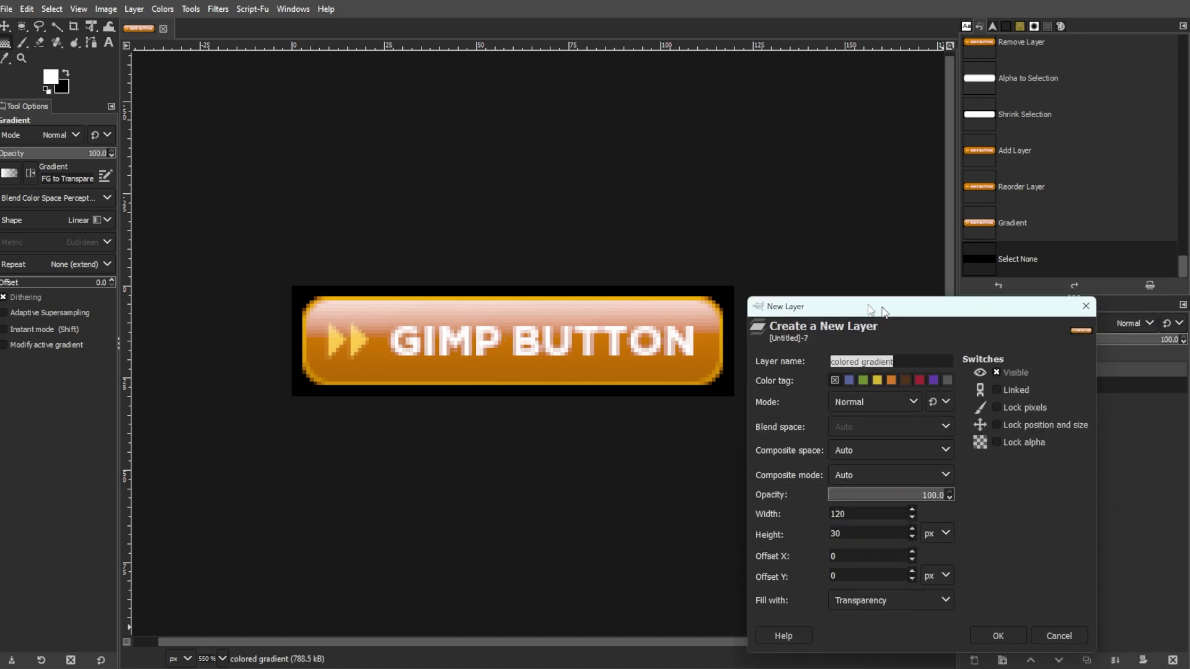
{"action": "type", "text": "color"}
{"action": "key", "text": "Return"}
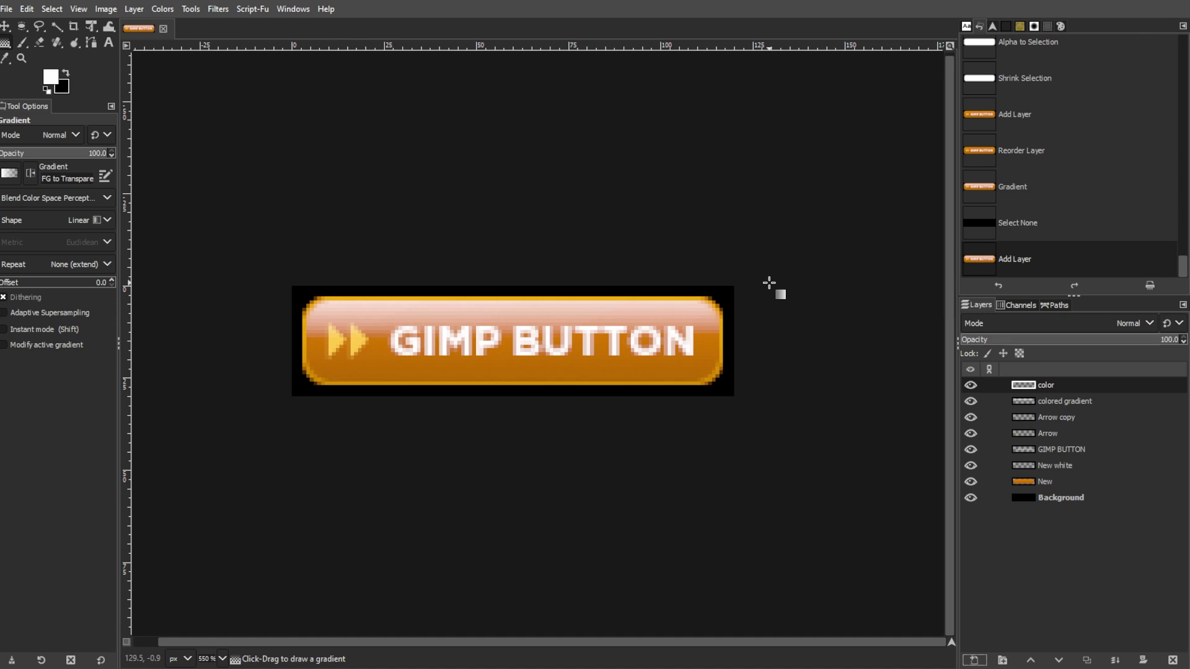
{"action": "left_click", "coordinate": [51, 77]}
{"action": "left_click_drag", "start_coordinate": [335, 118], "coordinate": [435, 37]}
{"action": "left_click", "coordinate": [404, 273]}
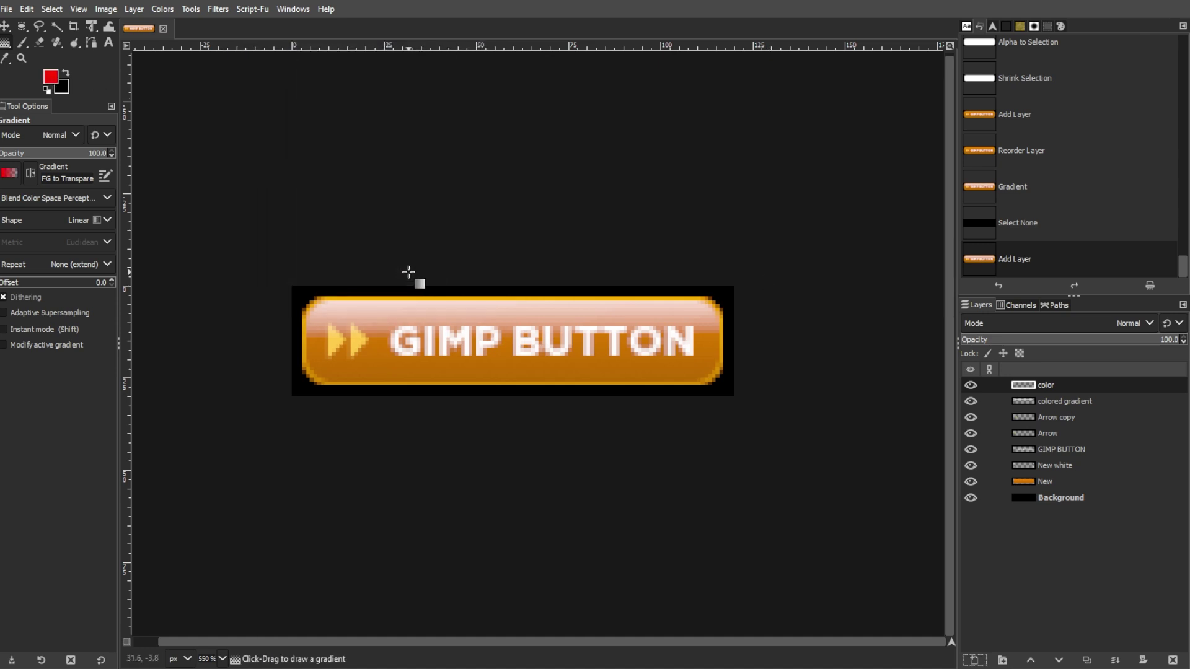
{"action": "key", "text": "shift+b"}
{"action": "left_click", "coordinate": [541, 305]}
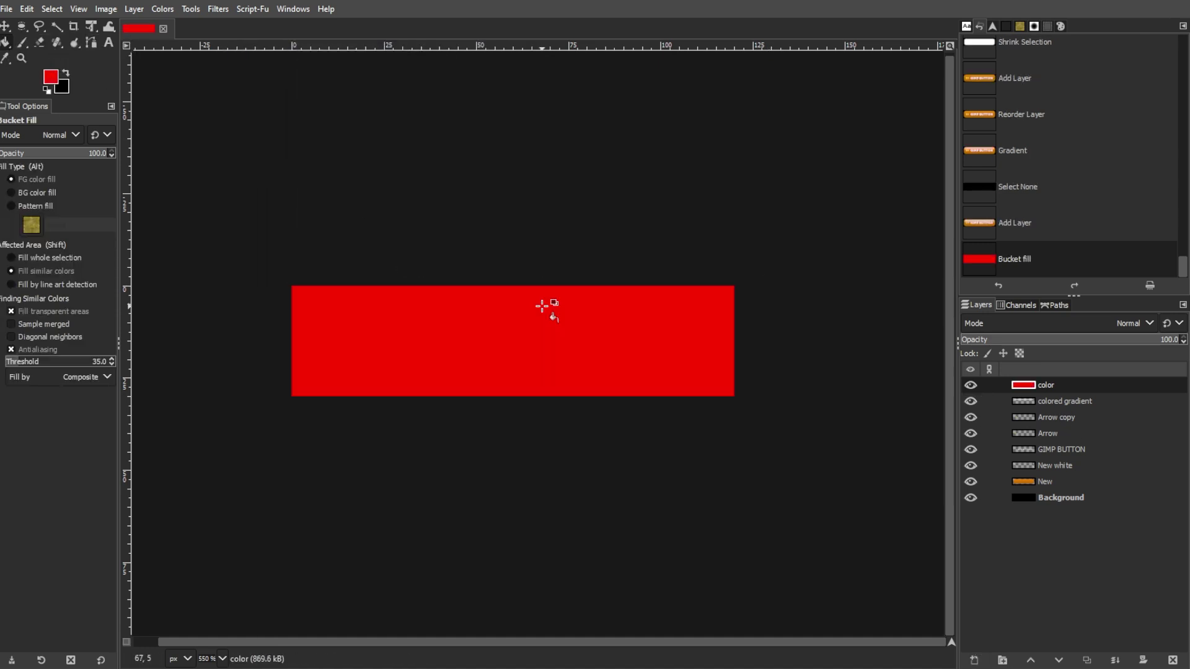
Step: Set the red color layer's blend mode to HSL Color
{"action": "left_click", "coordinate": [1133, 321]}
{"action": "scroll", "coordinate": [1057, 514], "scroll_direction": "down", "scroll_amount": 3}
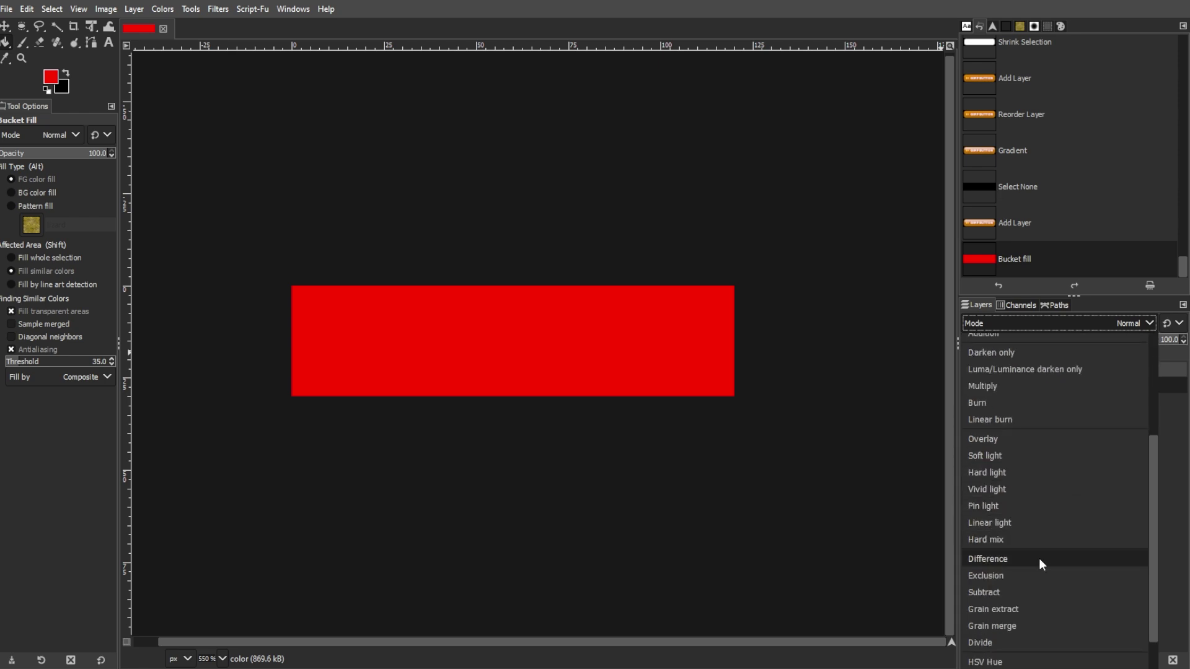
{"action": "scroll", "coordinate": [1028, 616], "scroll_direction": "down", "scroll_amount": 3}
{"action": "left_click", "coordinate": [1014, 592]}
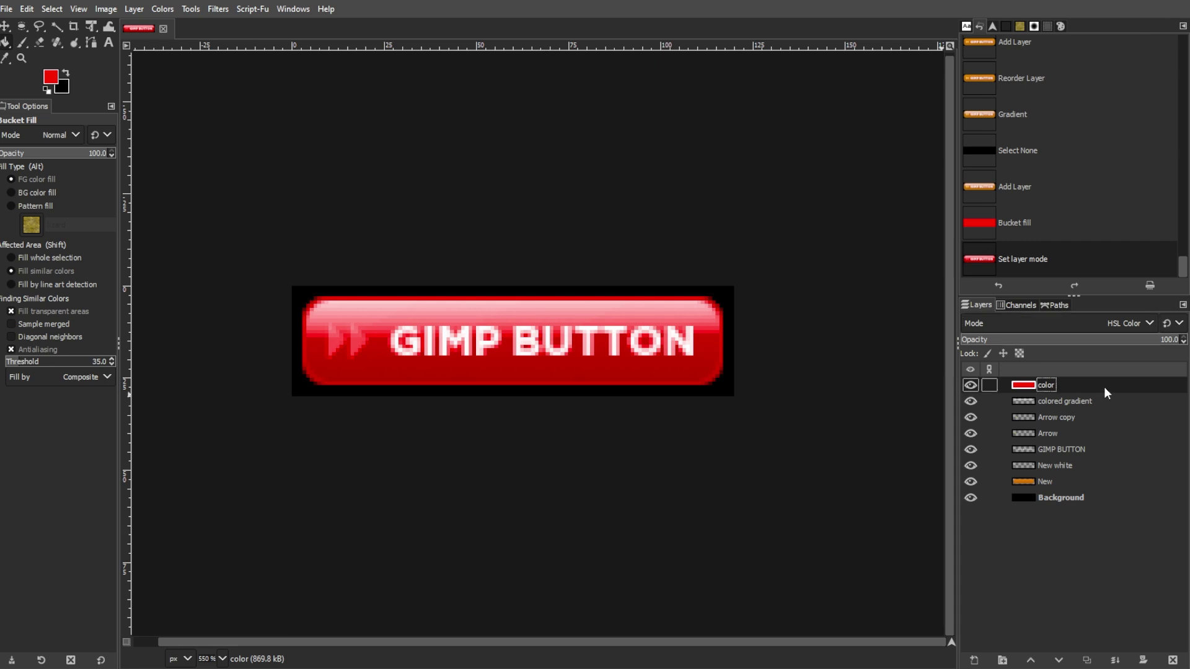
Step: Duplicate the red color layer and bucket-fill the copy with blue (000aff)
{"action": "key", "text": "shift+ctrl+d"}
{"action": "left_click", "coordinate": [63, 74]}
{"action": "left_click", "coordinate": [52, 77]}
{"action": "left_click", "coordinate": [349, 130]}
{"action": "left_click", "coordinate": [339, 87]}
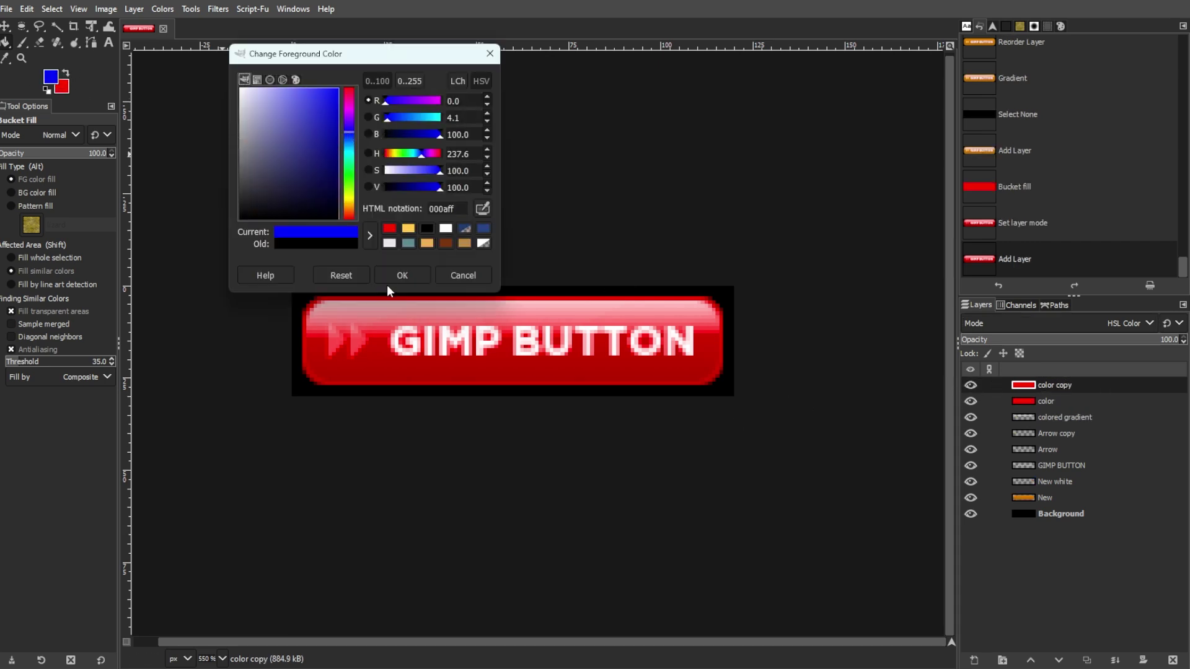
{"action": "left_click", "coordinate": [397, 277]}
{"action": "left_click", "coordinate": [450, 342]}
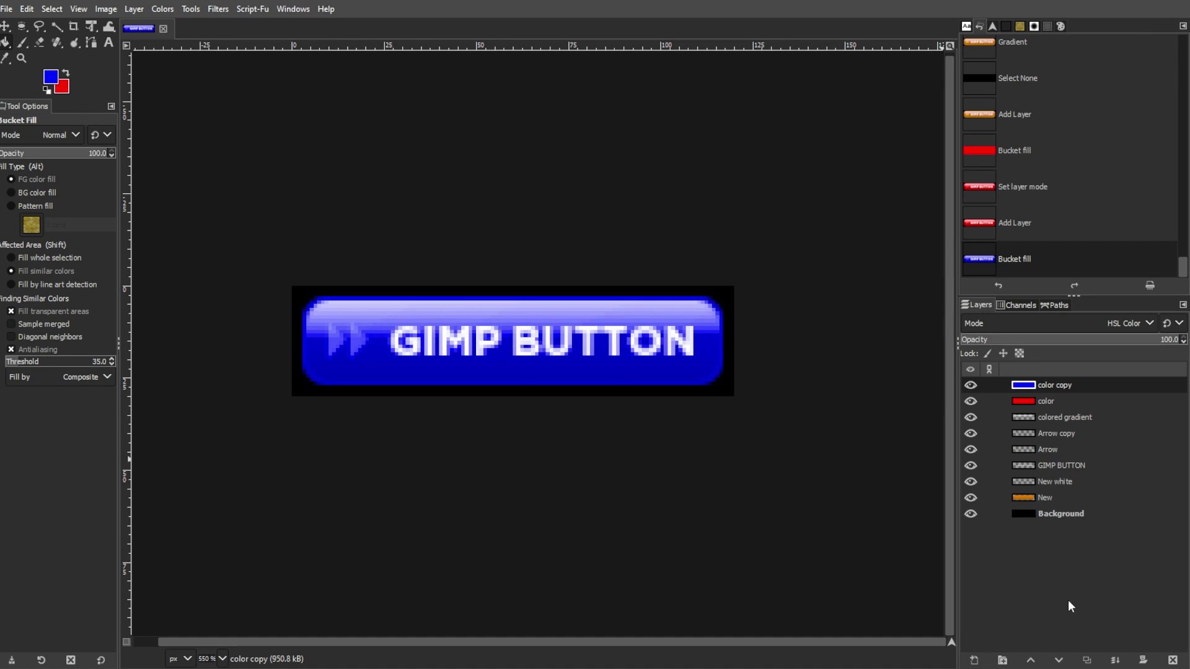
Step: Duplicate the blue color layer and bucket-fill the new copy with bright green
{"action": "left_click", "coordinate": [1066, 385]}
{"action": "key", "text": "shift+ctrl+d"}
{"action": "left_click", "coordinate": [51, 76]}
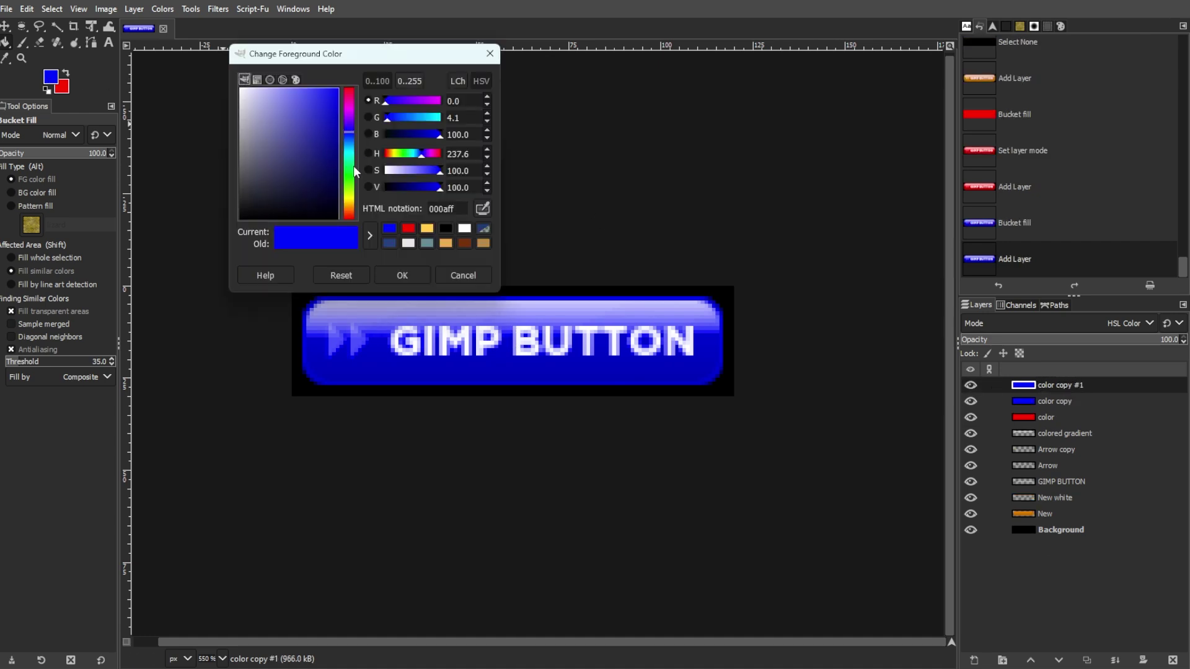
{"action": "left_click", "coordinate": [351, 198]}
{"action": "left_click", "coordinate": [350, 171]}
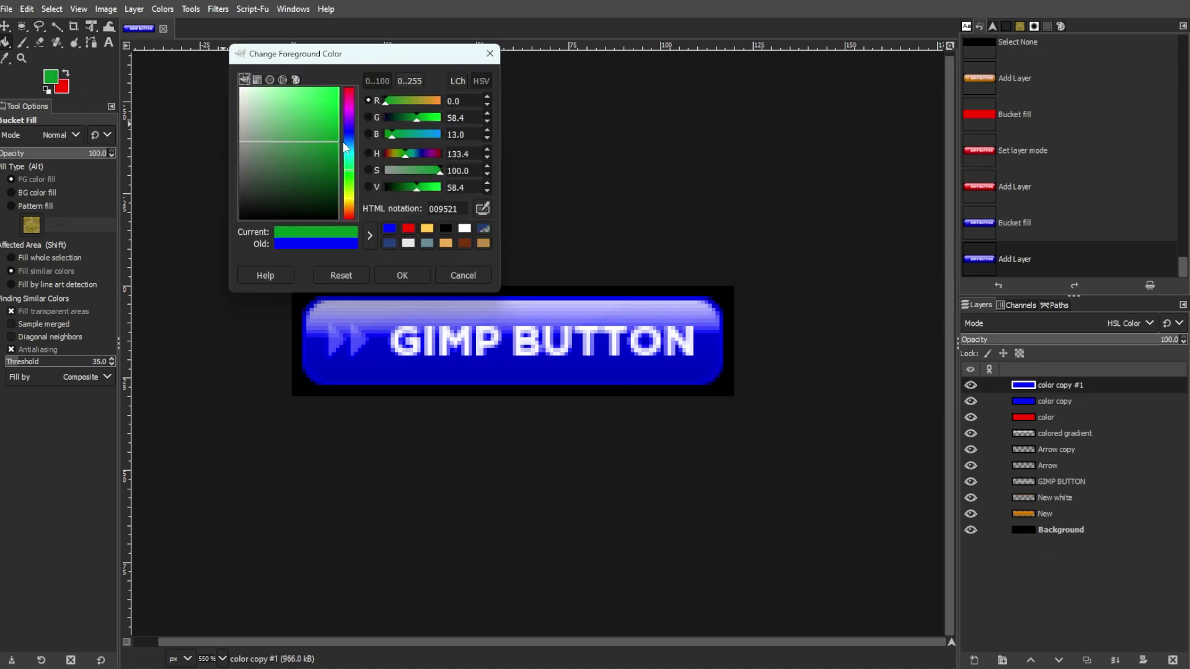
{"action": "left_click", "coordinate": [414, 275]}
{"action": "left_click", "coordinate": [456, 327]}
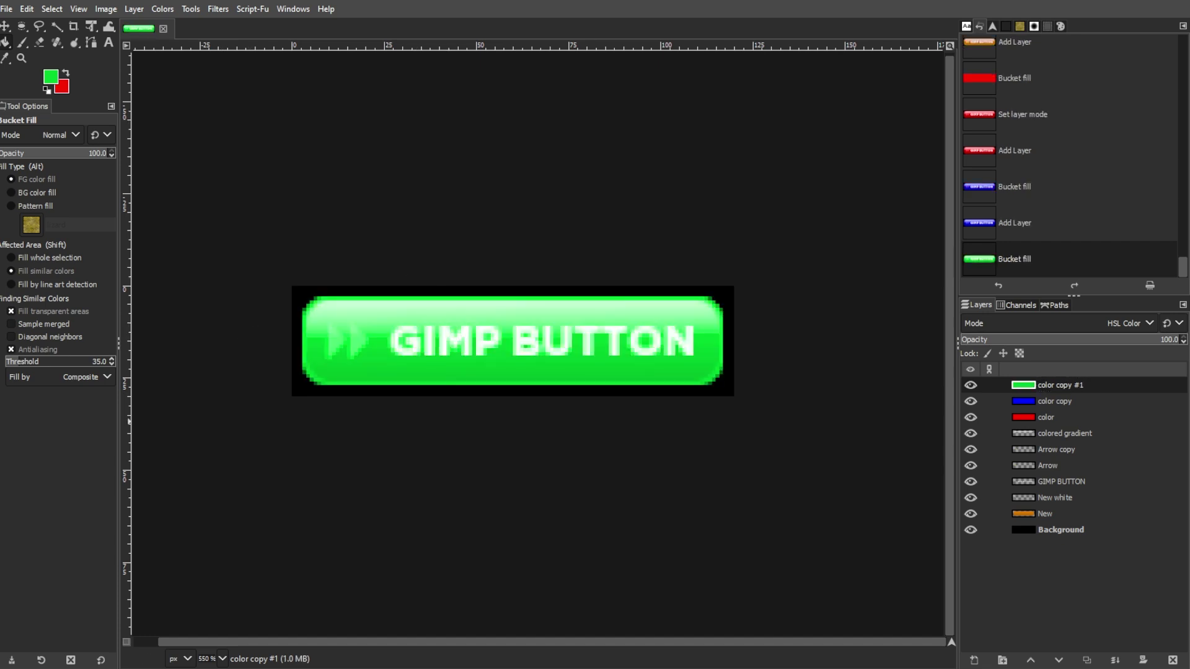
Step: Switch to the Move tool and hide the green color layer
{"action": "key", "text": "m"}
{"action": "left_click", "coordinate": [971, 385]}
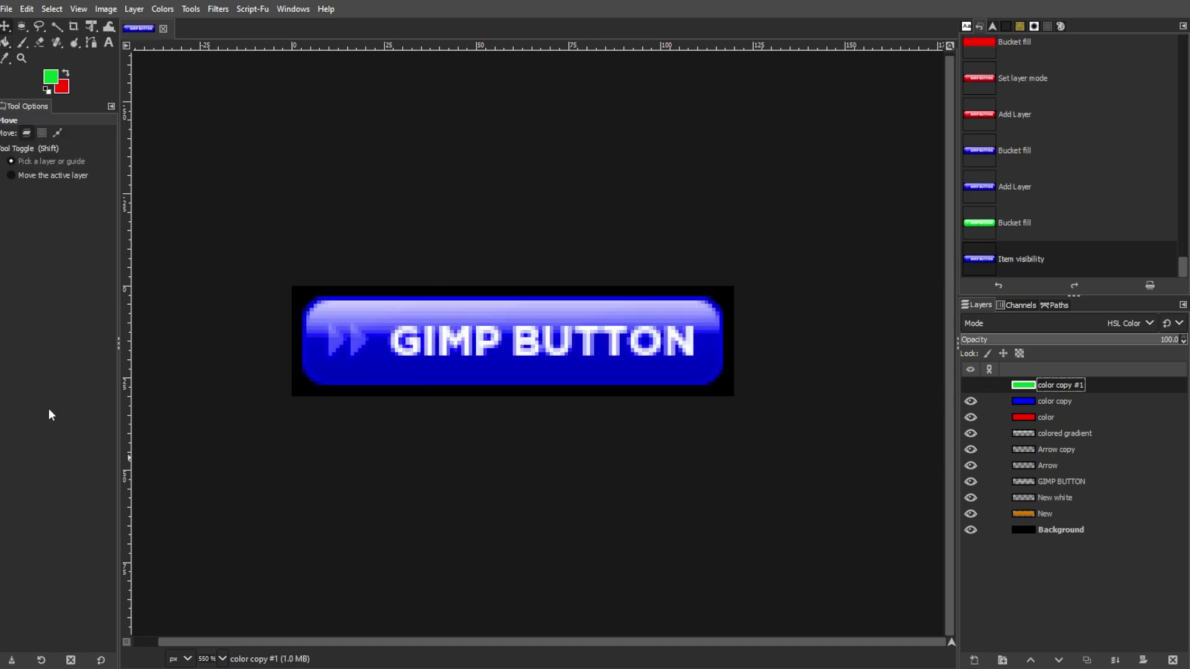